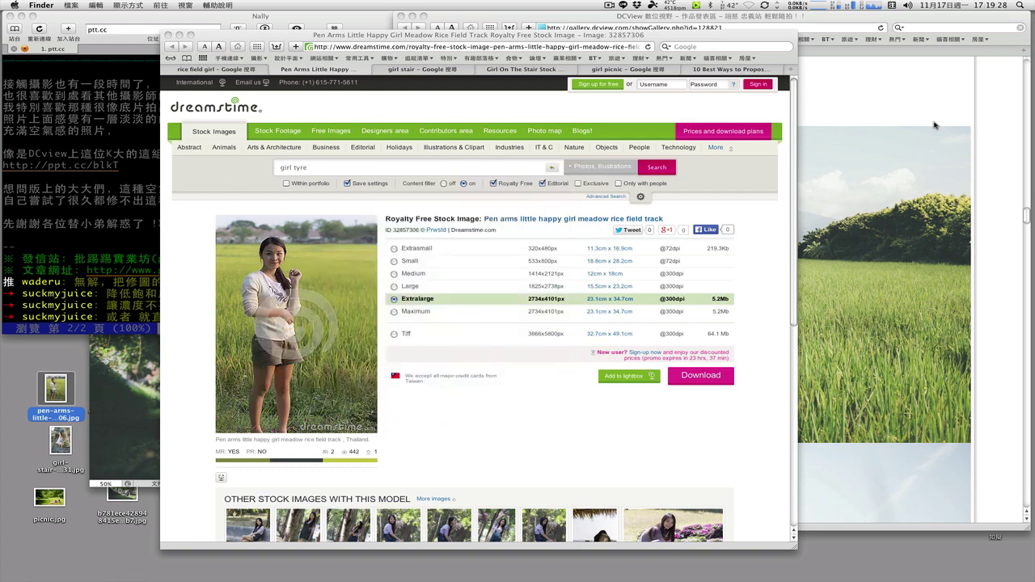
Step: Browse the DCView gallery's reference portraits from the rice field to the girl holding a plant by the metal railing
left_click(964, 157)
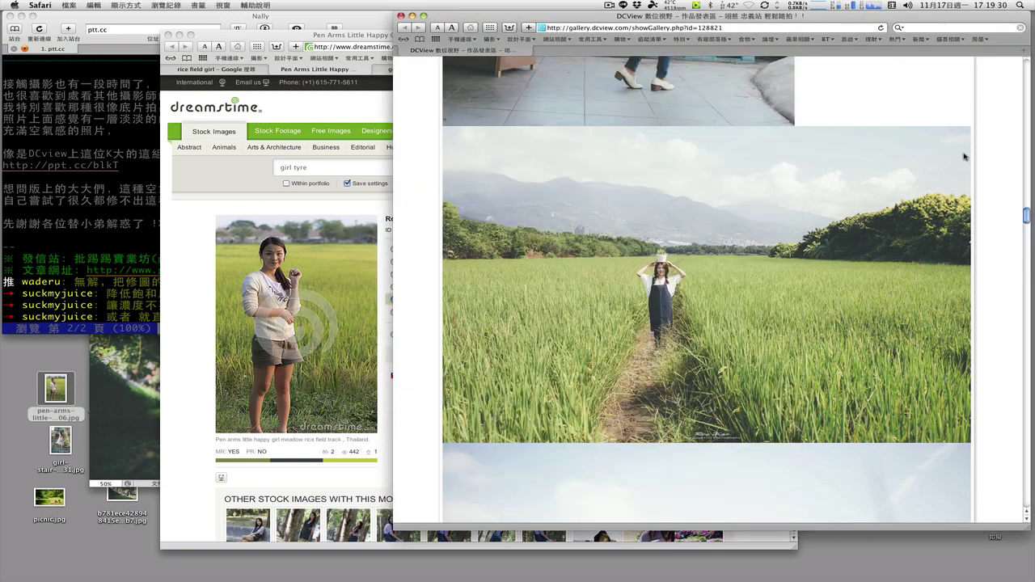
scroll(964, 157, "down", 10)
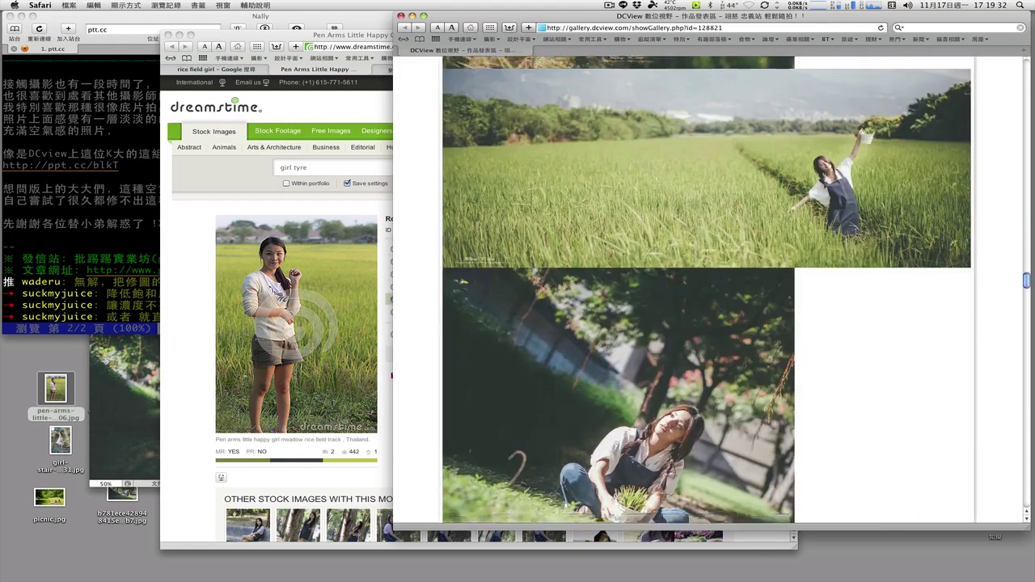
scroll(706, 288, "down", 10)
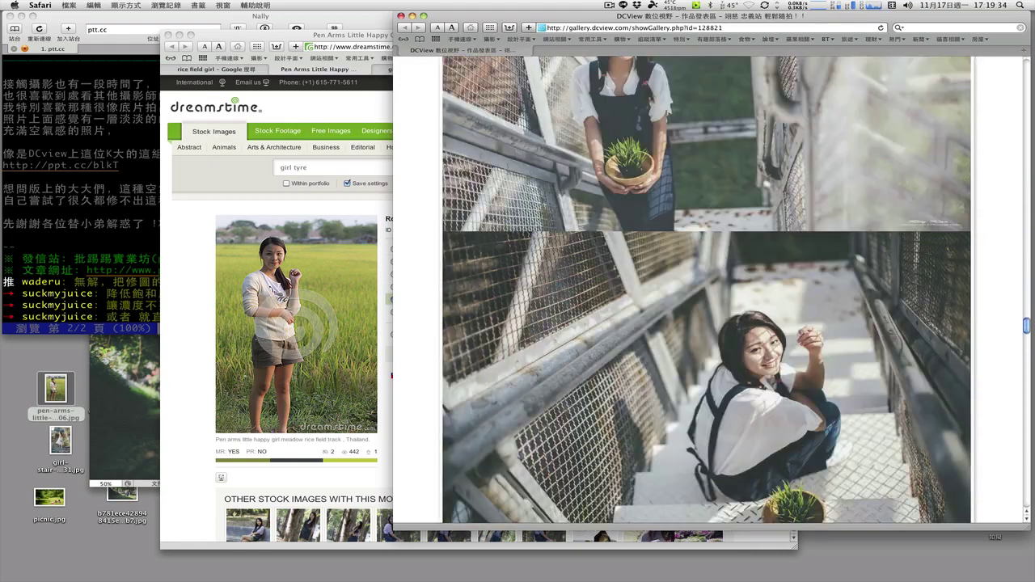
scroll(706, 289, "up", 5)
scroll(706, 289, "down", 3)
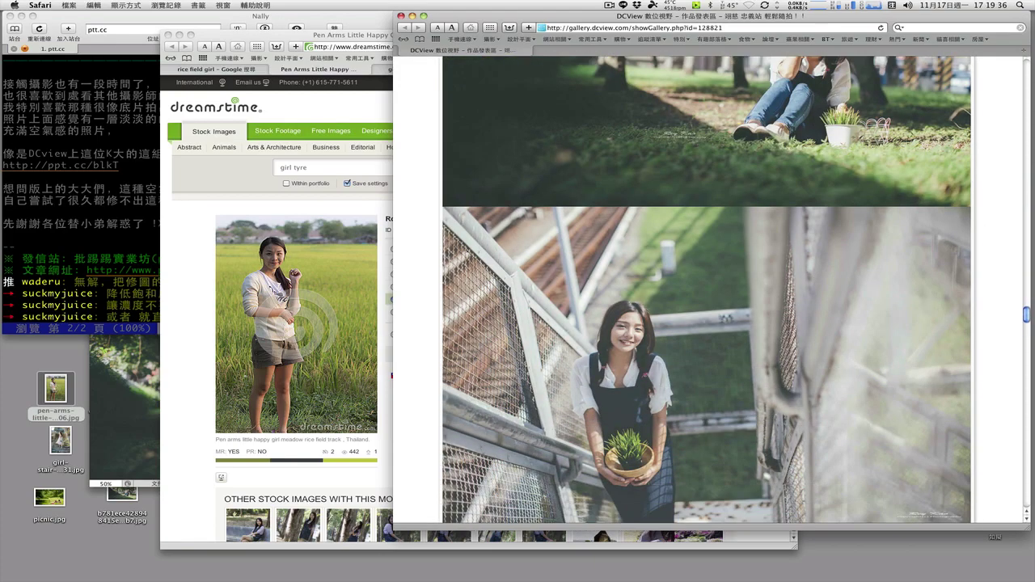
scroll(706, 288, "down", 1)
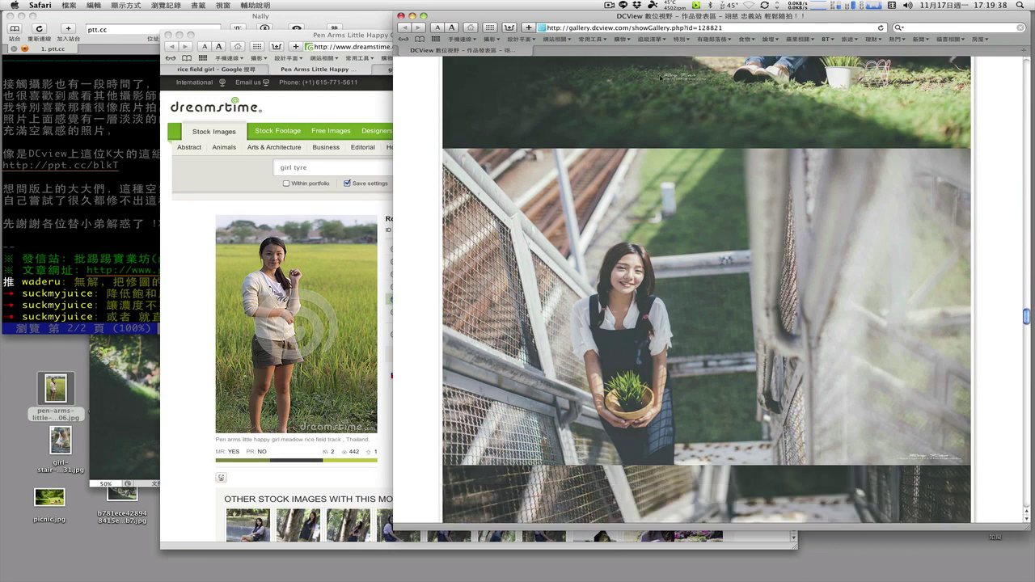
Step: View the "Girl on the stair" stock photo page on Dreamstime and preview the downloaded girl-stair image on the desktop
left_click(330, 97)
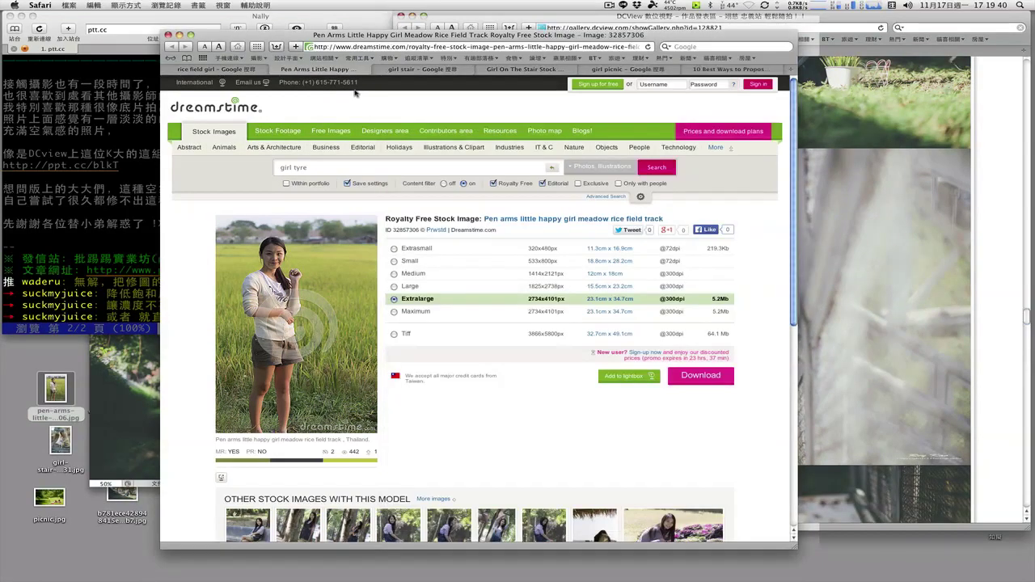
left_click(423, 70)
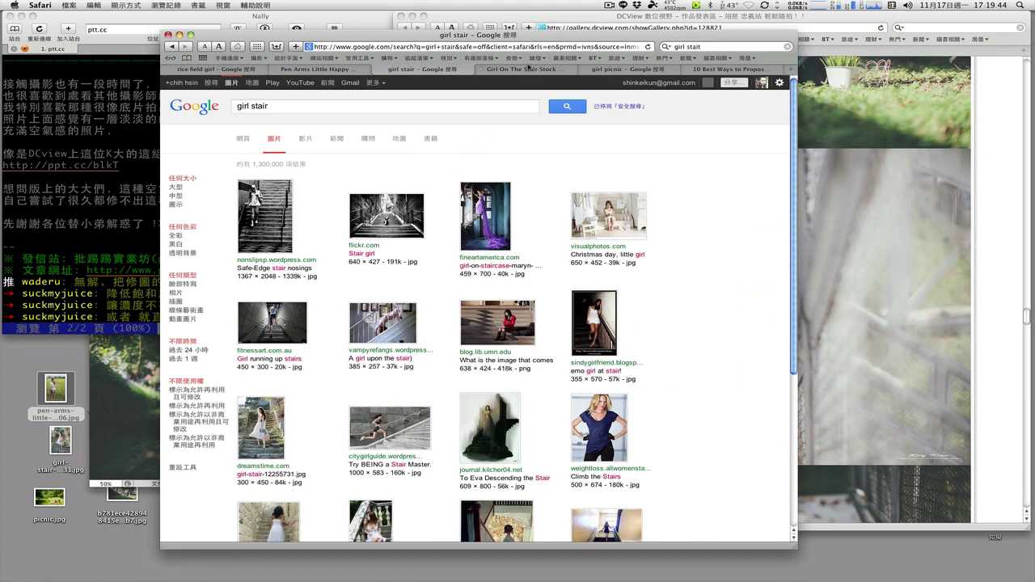
left_click(526, 69)
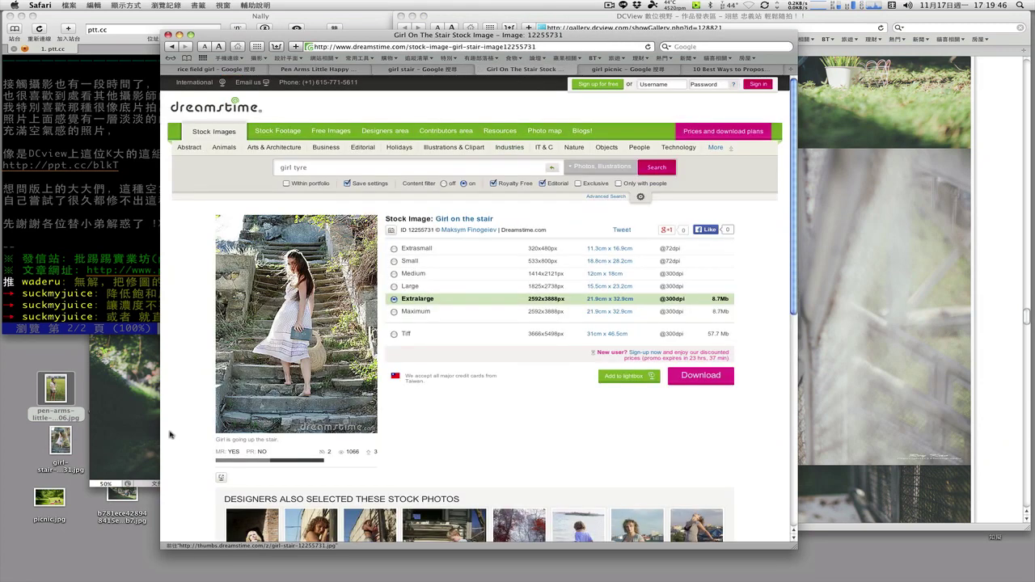
left_click(65, 439)
key("space")
key("space")
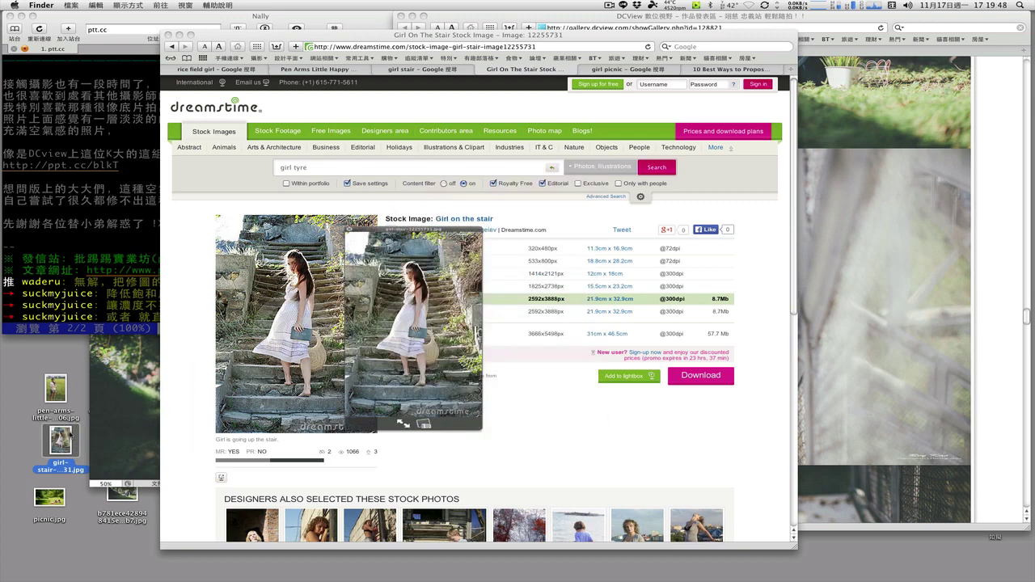
Step: View the gallery's portrait under the trees, the Wonderslist "Picnic in the Park" photo and a preview of picnic.jpg for comparison
left_click(1011, 113)
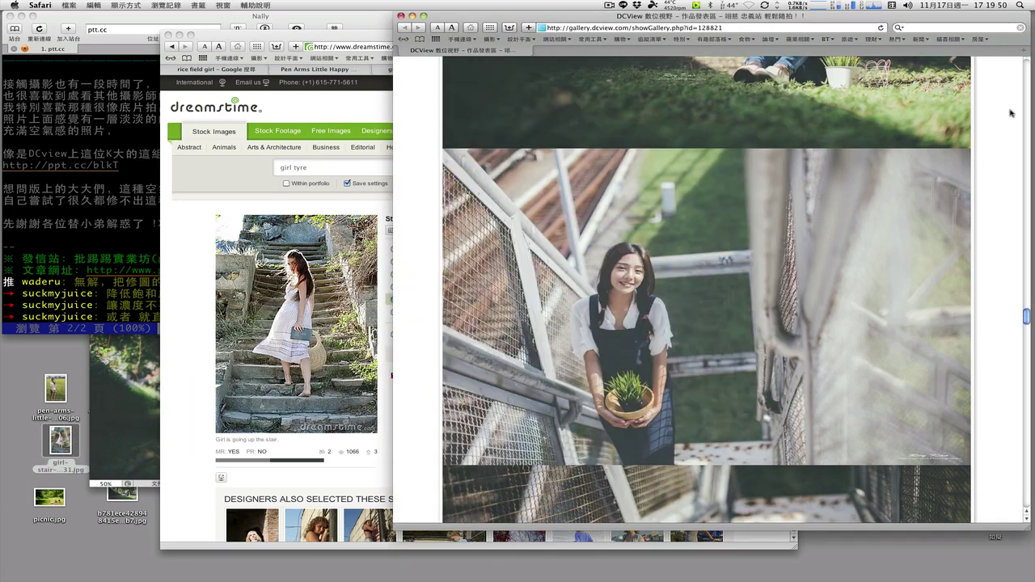
scroll(1001, 188, "up", 5)
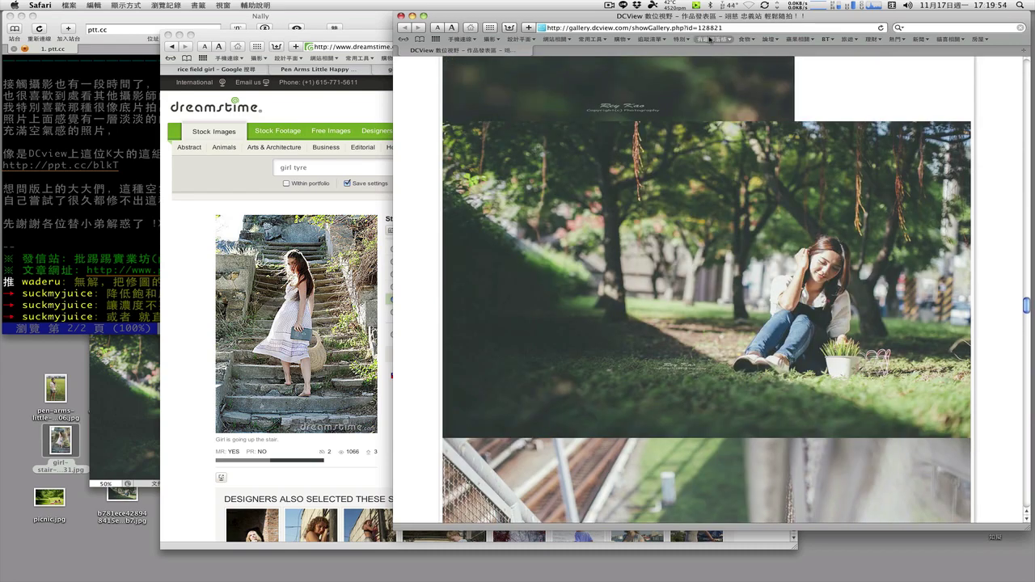
left_click(338, 39)
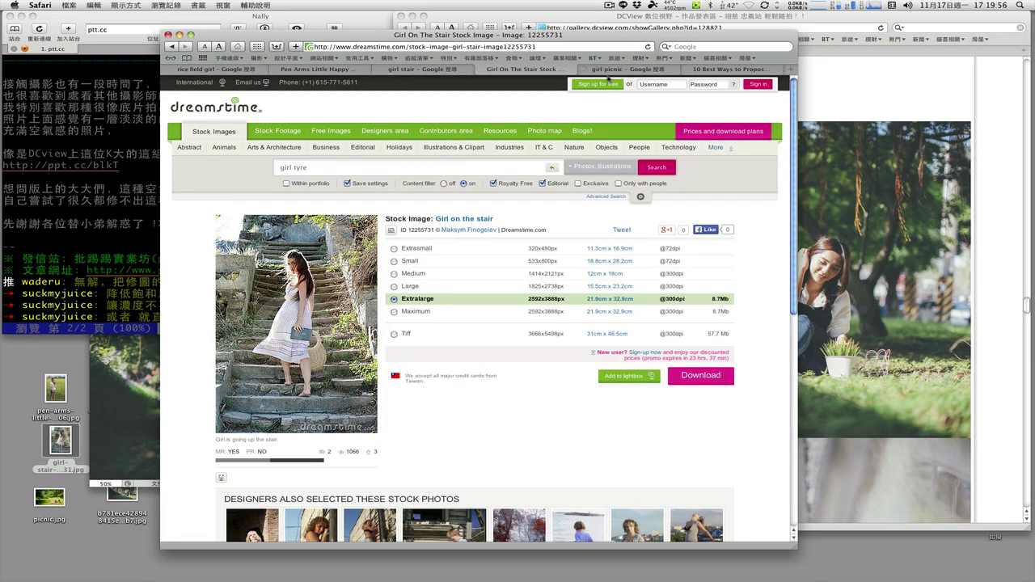
left_click(605, 69)
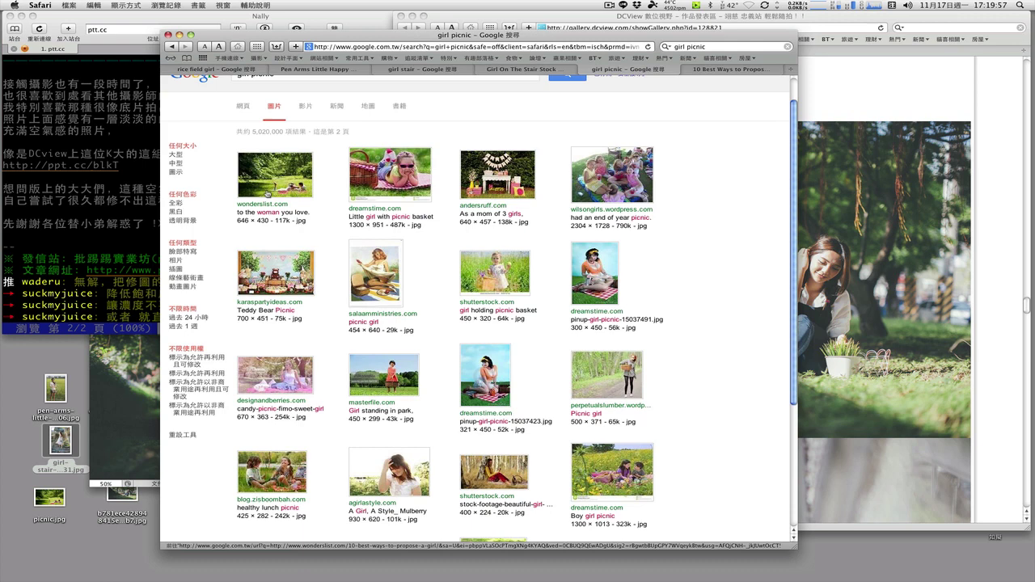
scroll(700, 93, "up", 1)
left_click(708, 69)
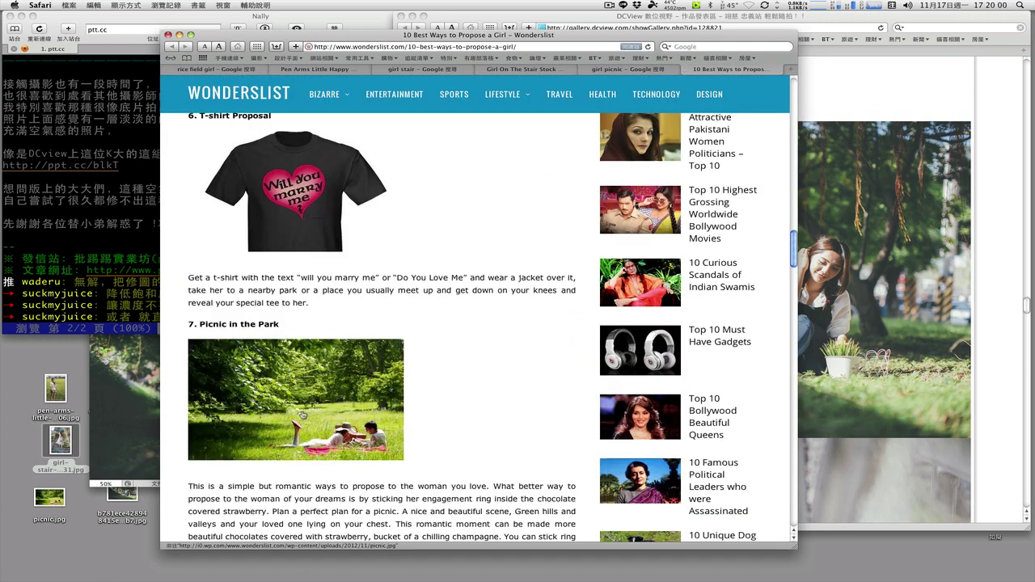
left_click(47, 496)
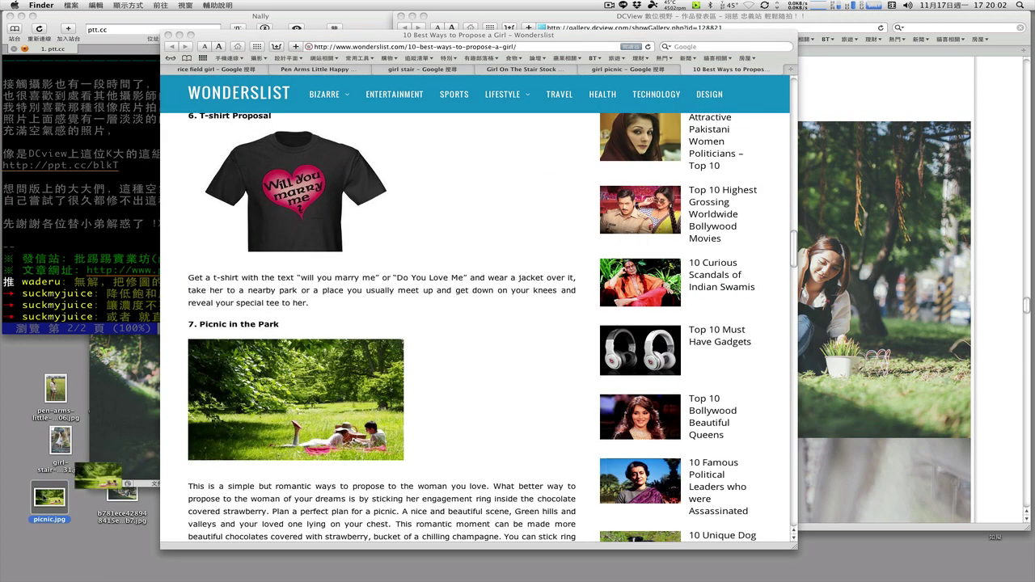
key("space")
left_click(251, 506)
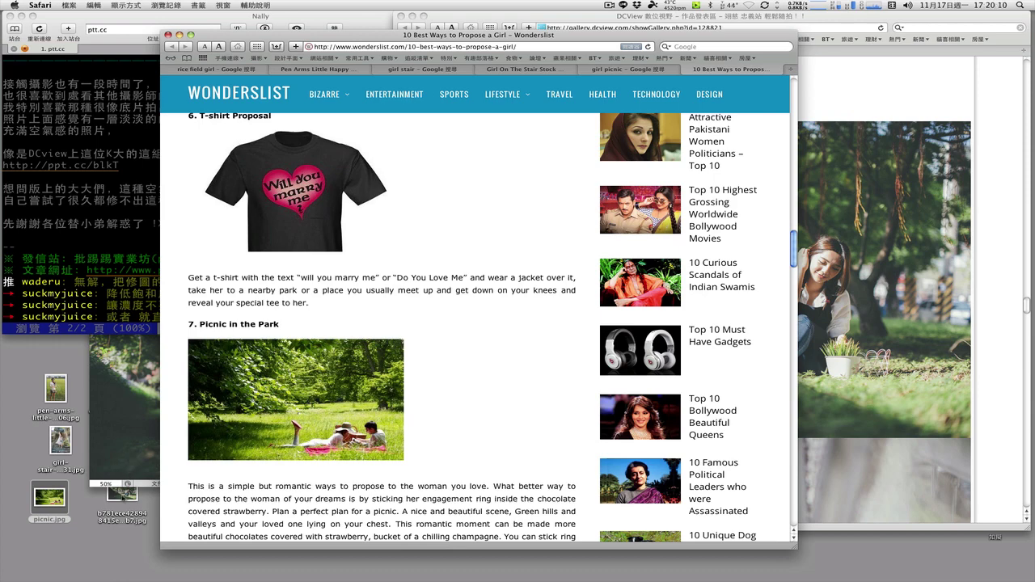
Step: Switch to Photoshop and reduce the display of the railing portrait to 33.33%
key("super+Tab")
key("super+Tab")
key("super+Tab")
key("super+Tab")
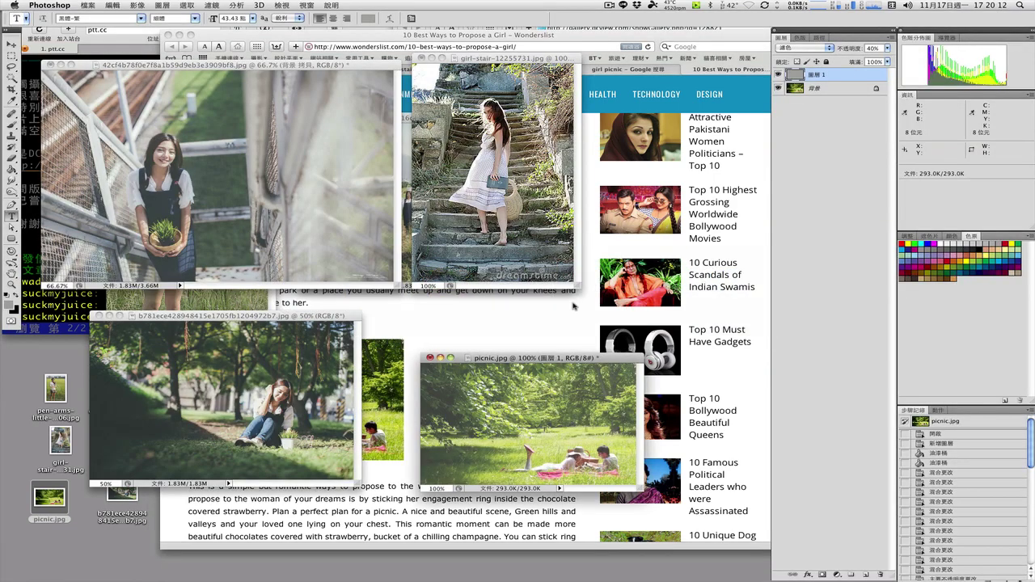
left_click(361, 68)
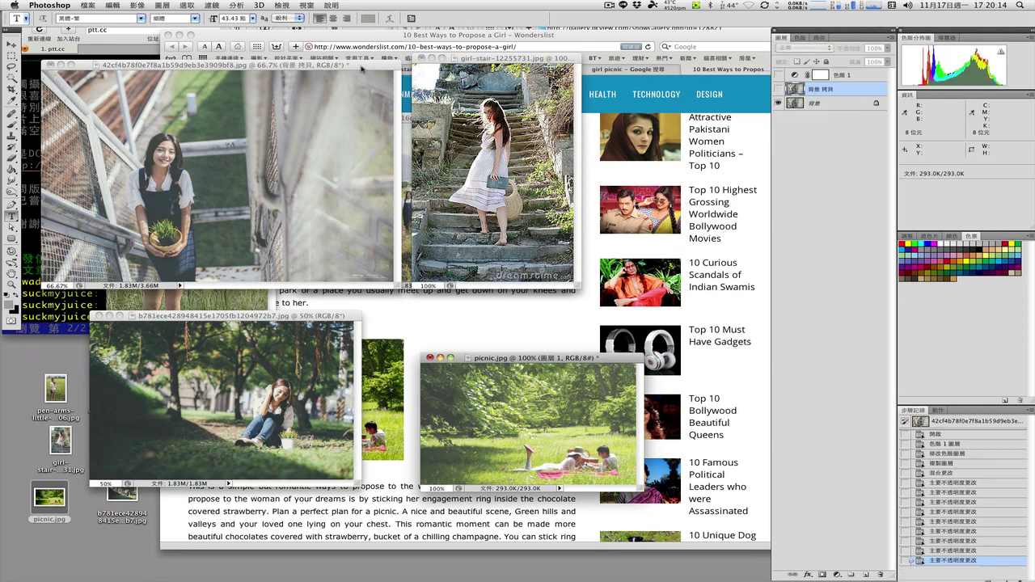
key("super+minus")
key("super+minus")
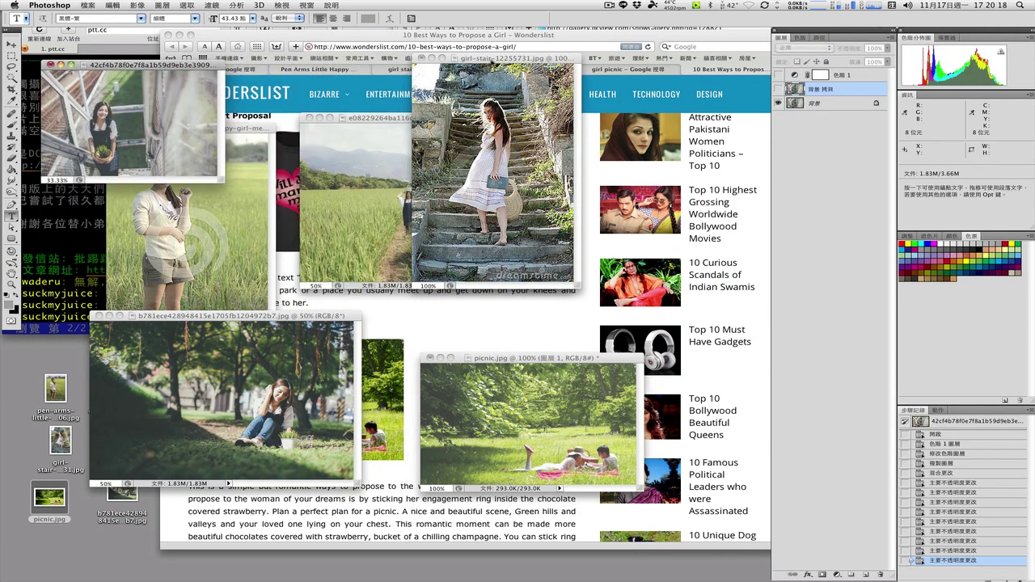
Step: Place the girl-stair photo directly beside the railing portrait and reduce its display to 50%
left_click_drag(492, 61, 299, 75)
key("super+minus")
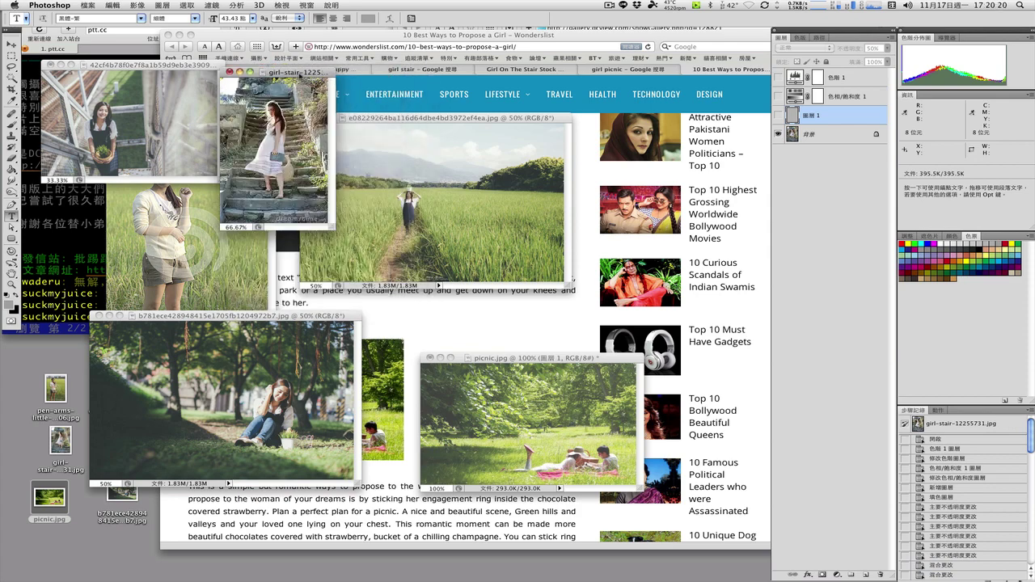
key("super+minus")
Step: Bring the pen-arms-little-happy-girl photo forward, move it below the railing portrait and reduce its display to 50%
left_click(383, 119)
left_click(279, 162)
left_click(252, 214)
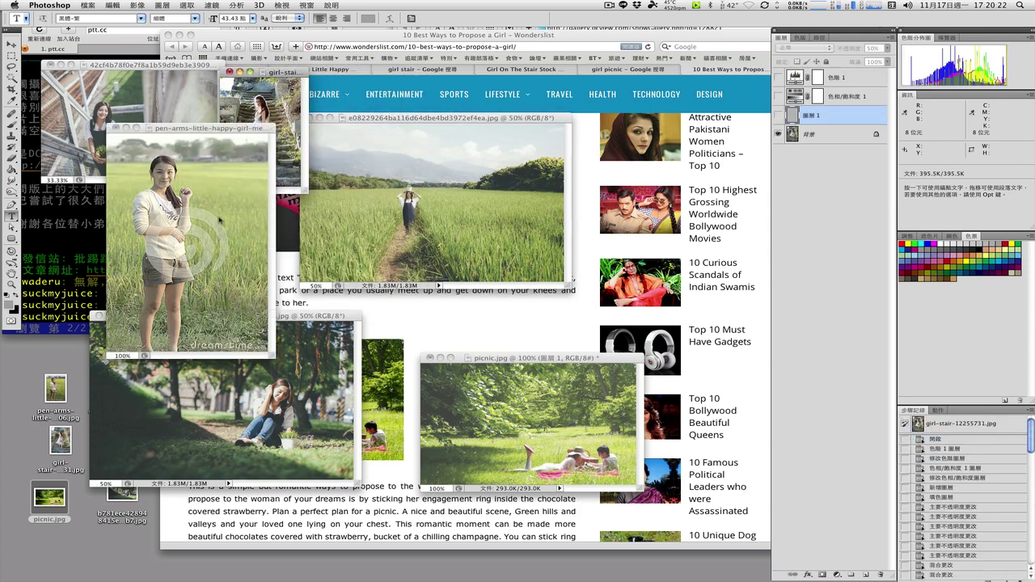
left_click_drag(233, 133, 187, 214)
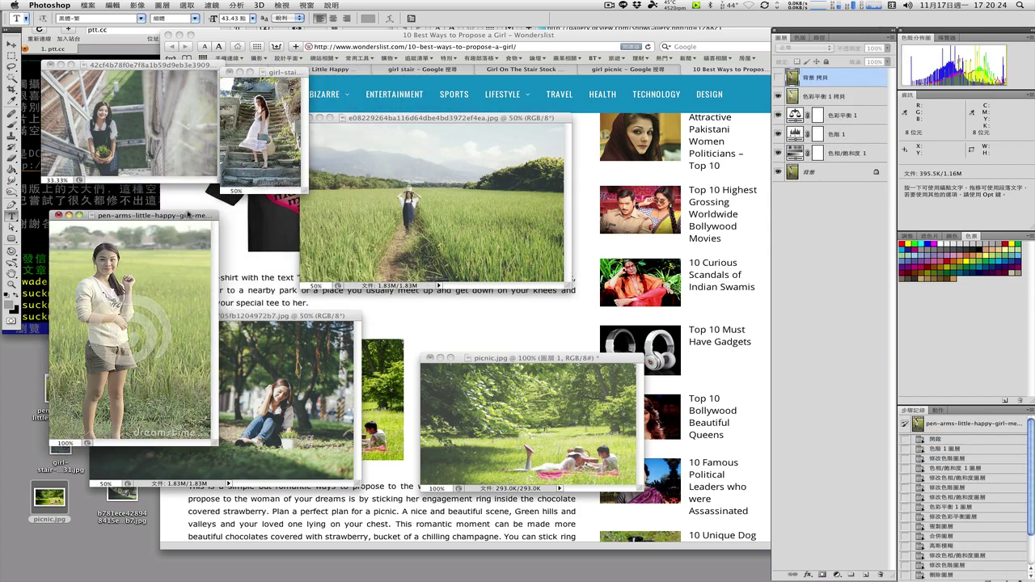
key("super+minus")
key("super+minus")
Step: Reduce the rice field reference photo to 33.33% and place it directly beneath the railing portrait
left_click(376, 203)
key("super+minus")
key("super+minus")
key("super+minus")
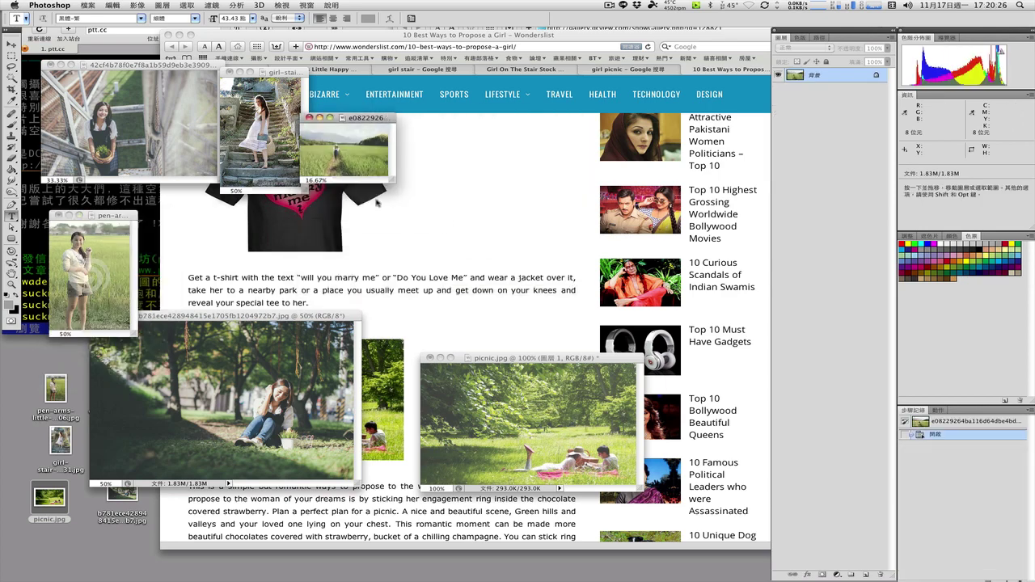
key("super+plus")
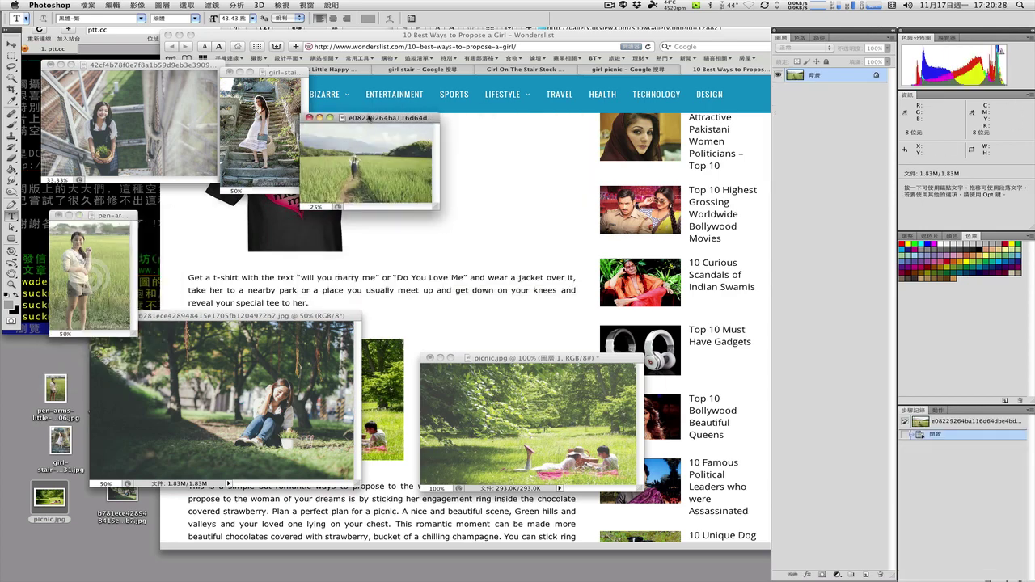
key("super+plus")
left_click_drag(369, 118, 326, 195)
Step: Show the tree-shade portrait at 33.33% and picnic.jpg at 66.67%, placing them side by side below the rice field pair
left_click(92, 317)
left_click(240, 373)
key("super+minus")
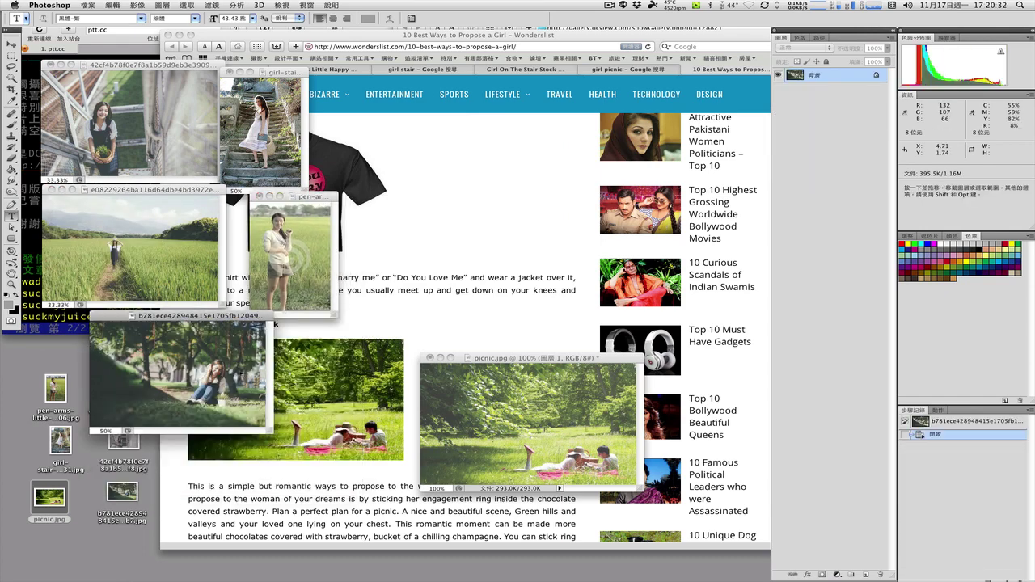
left_click_drag(181, 317, 132, 381)
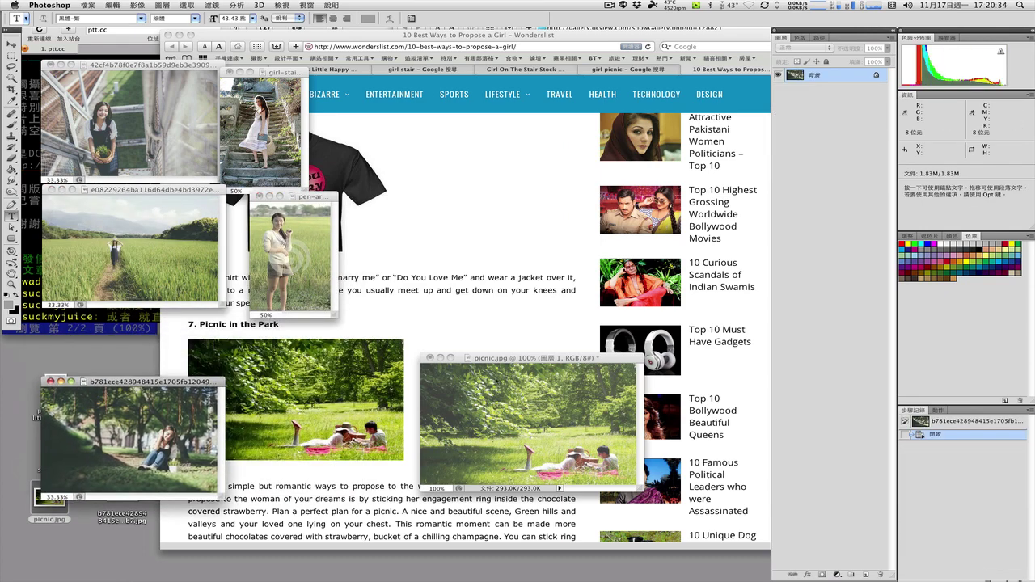
left_click_drag(511, 363, 343, 385)
key("super+minus")
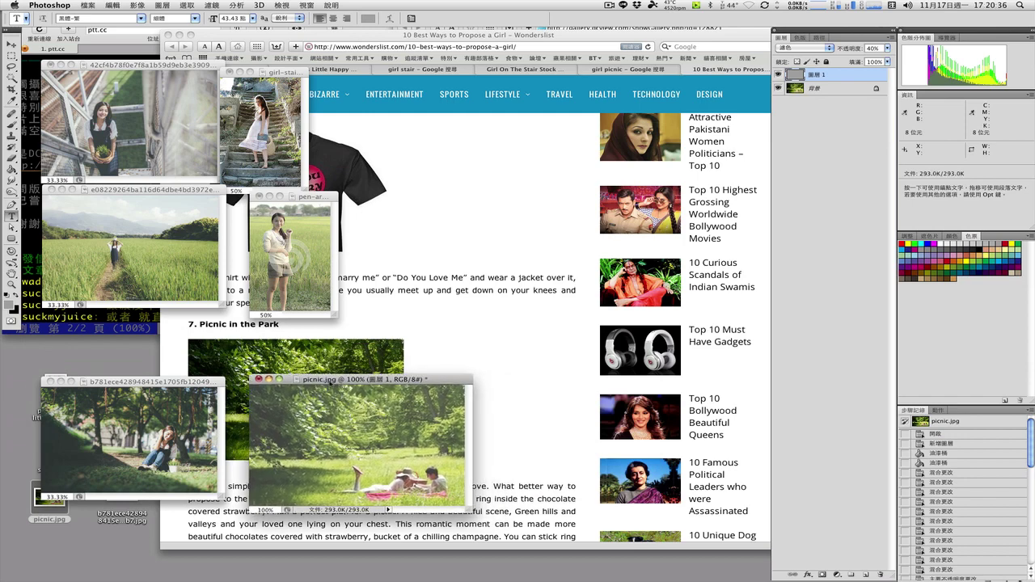
Step: Enlarge the railing portrait to 66.67% and the girl-stair photo to 100%, and arrange the two side by side
left_click(134, 90)
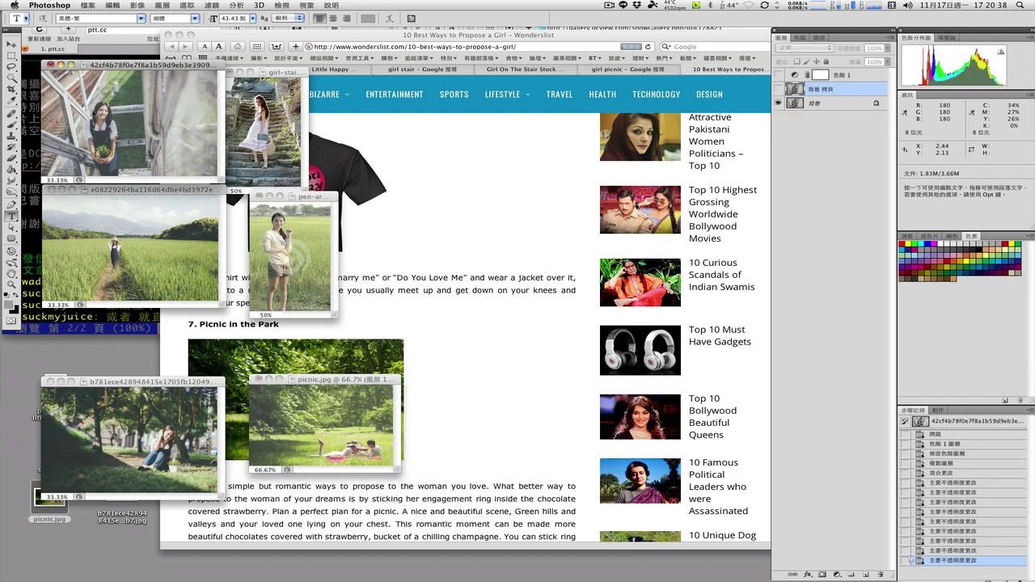
key("super+plus")
key("super+plus")
left_click_drag(216, 68, 210, 149)
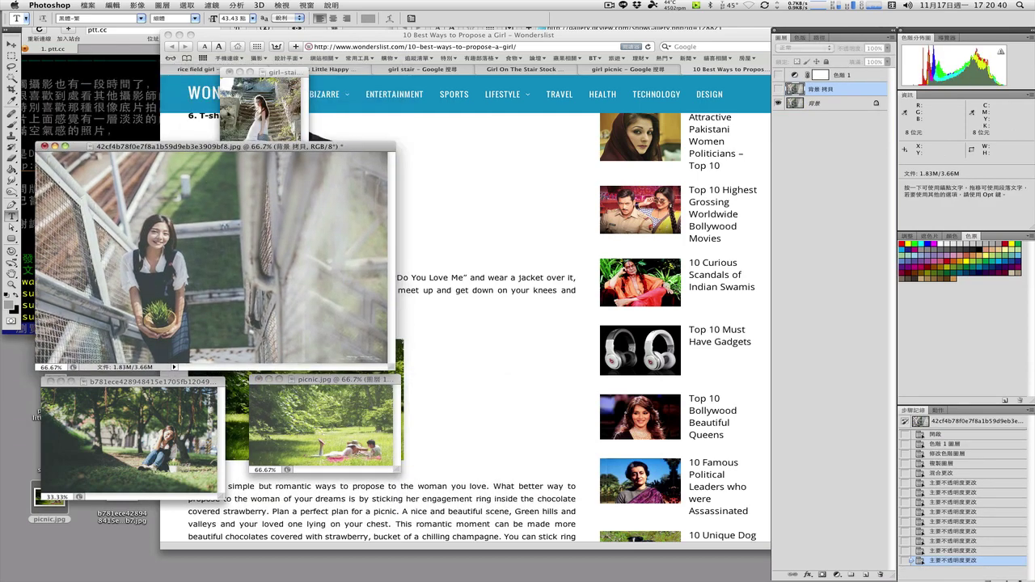
left_click_drag(277, 78, 506, 193)
key("super+plus")
key("super+plus")
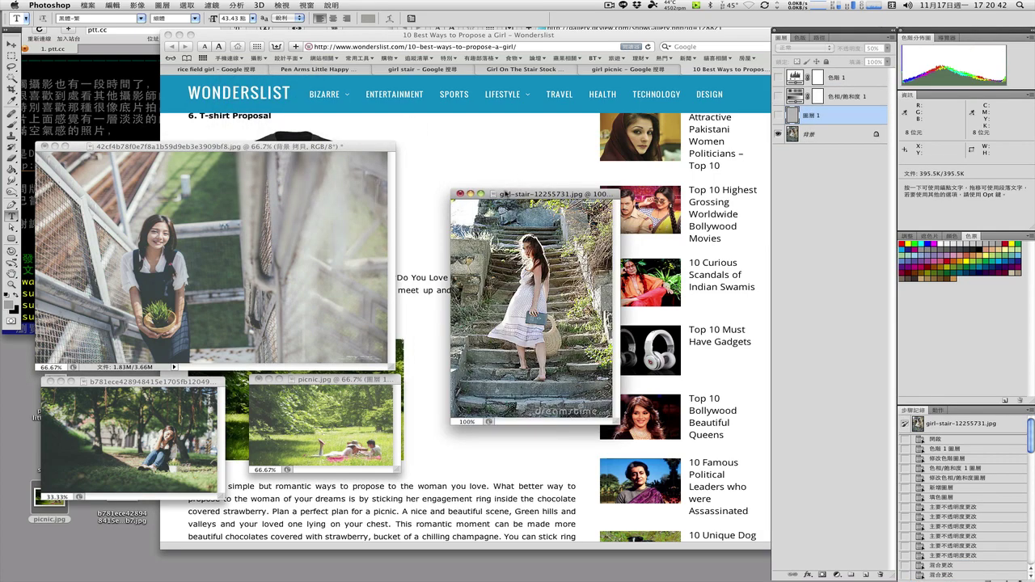
left_click_drag(345, 151, 361, 122)
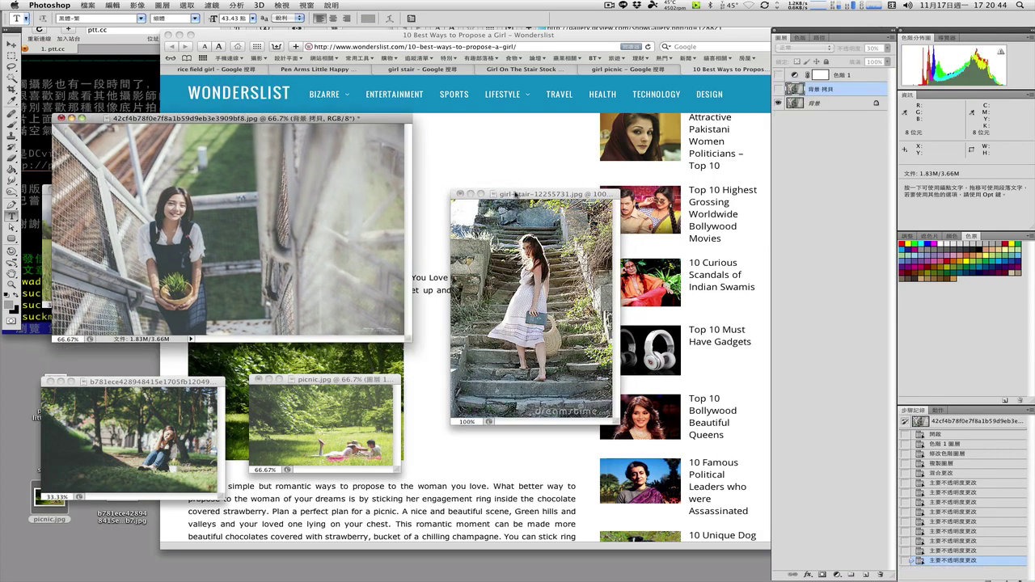
left_click_drag(516, 195, 480, 124)
left_click(290, 121)
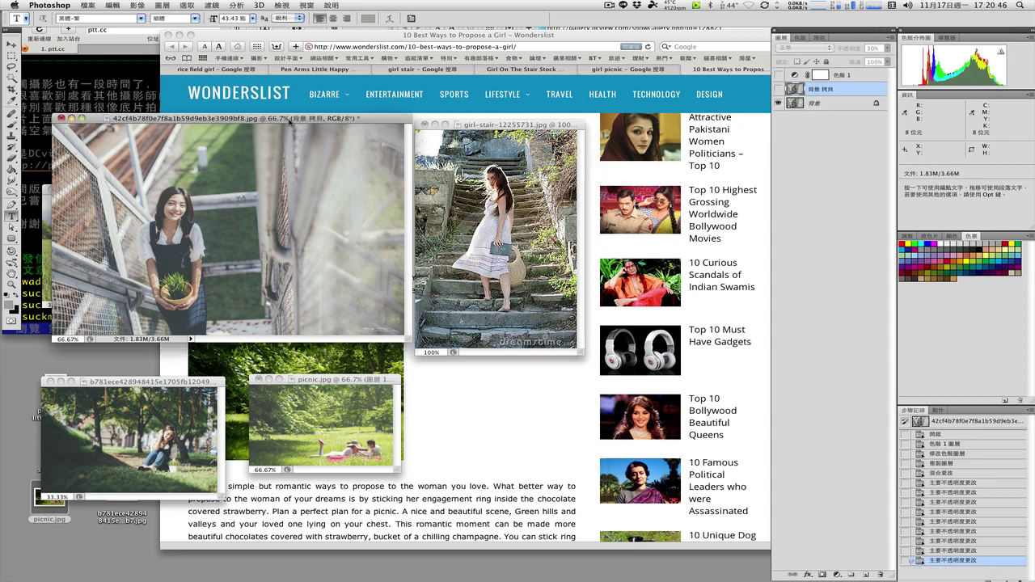
Step: Inspect the Levels histogram of the railing portrait's background layer, close it without applying, and return to the Type tool
left_click(816, 106)
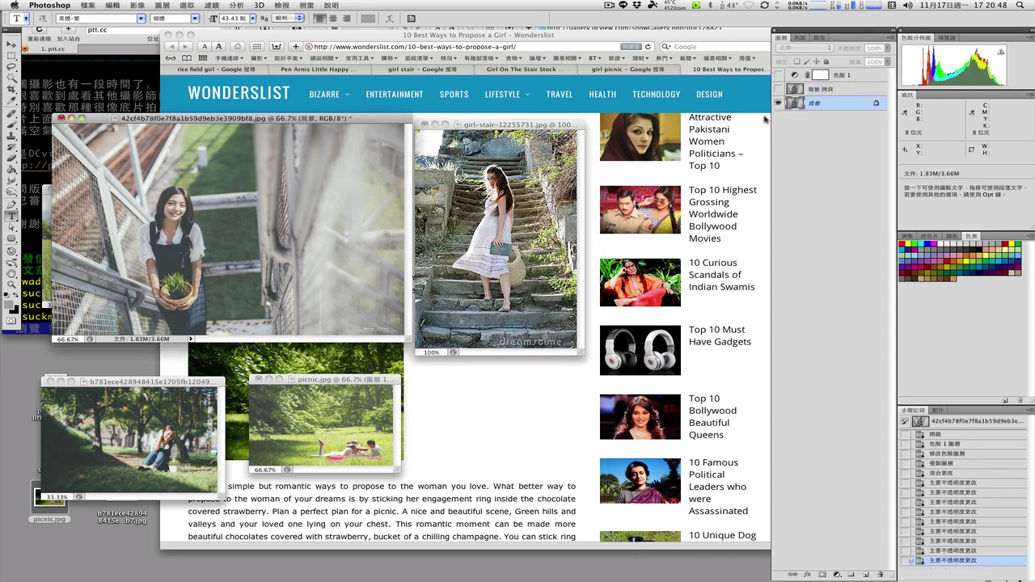
key("super+l")
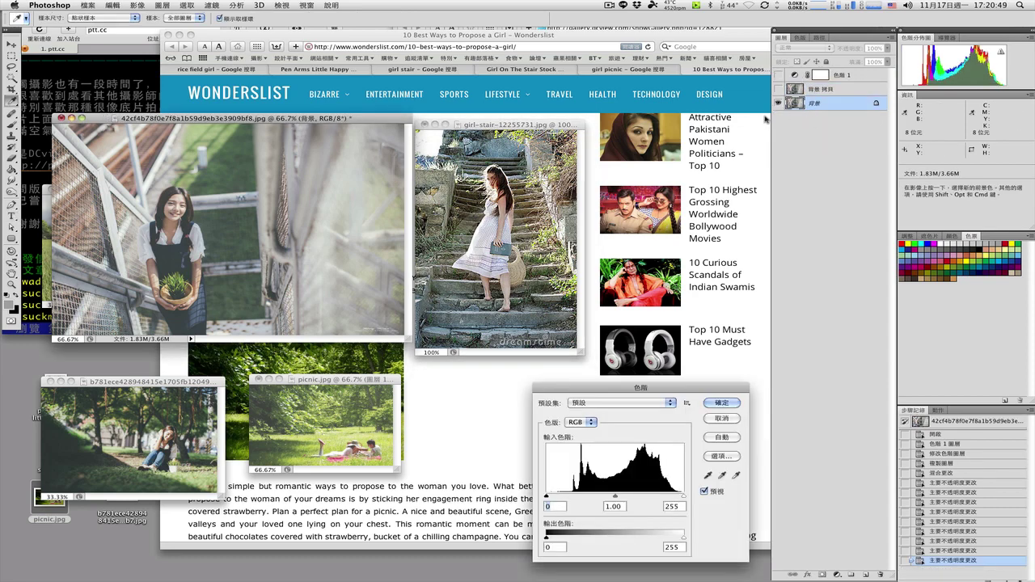
left_click(708, 419)
key("t")
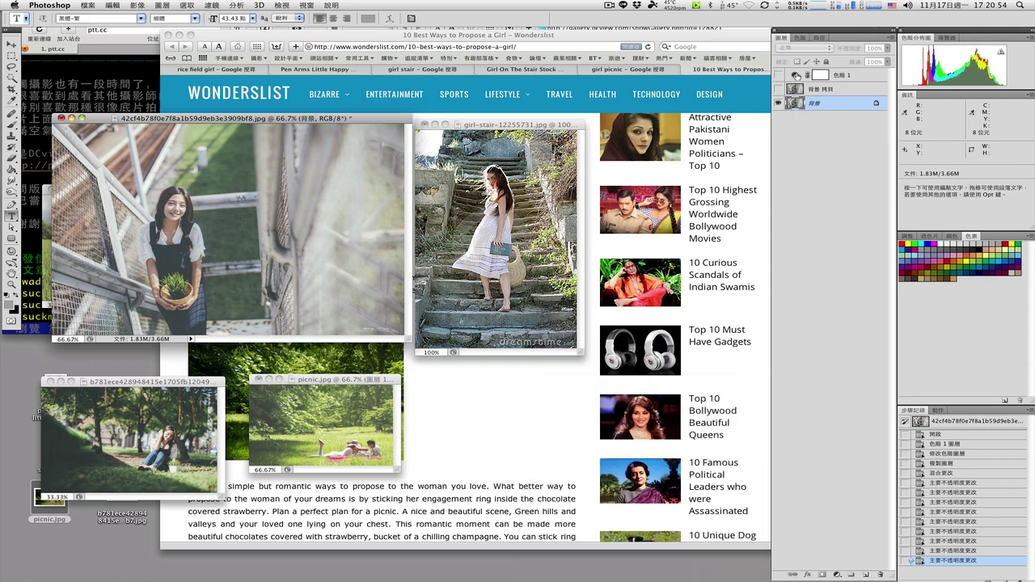
Step: Show the railing portrait's Levels adjustment layer, open its settings and set the shadow input level to 48
left_click(797, 74)
left_click(779, 75)
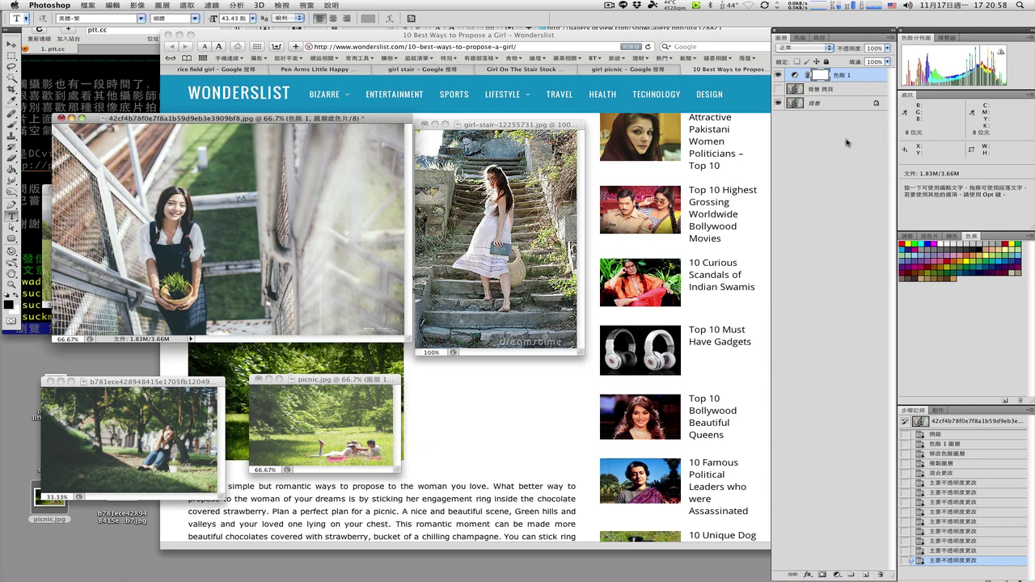
double_click(816, 79)
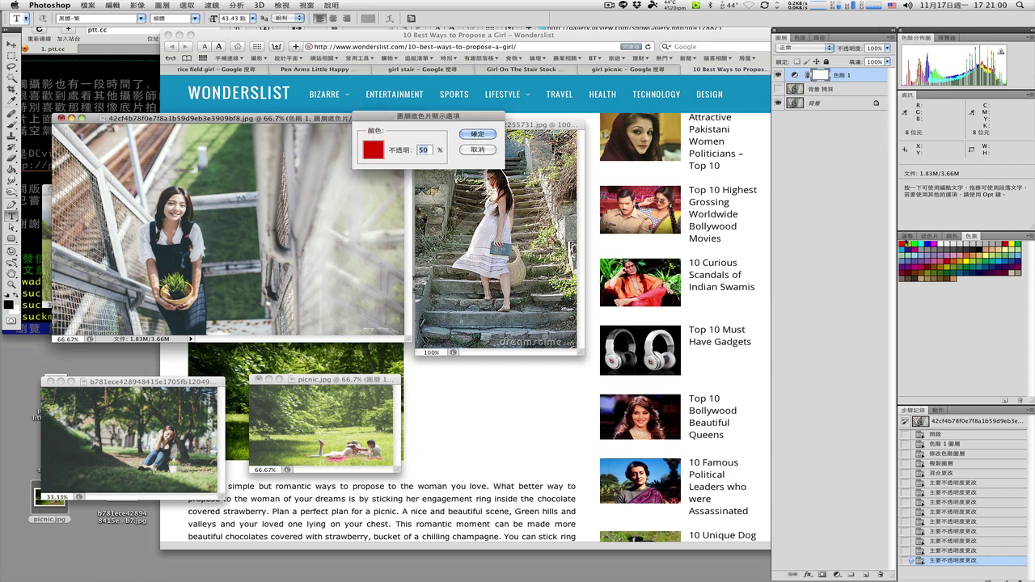
key("Escape")
left_click(905, 237)
mouse_move(934, 321)
left_mouse_down()
mouse_move(893, 323)
mouse_move(935, 321)
left_mouse_up()
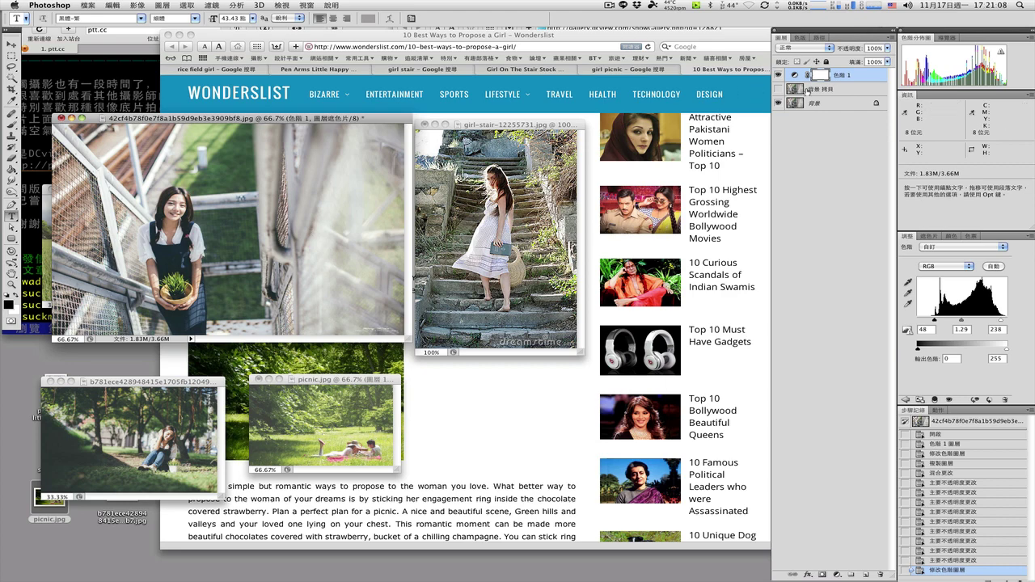
Step: Show the railing portrait's background copy, check its blend mode and opacity, and hide both layers above the background
left_click(806, 90)
left_click(778, 90)
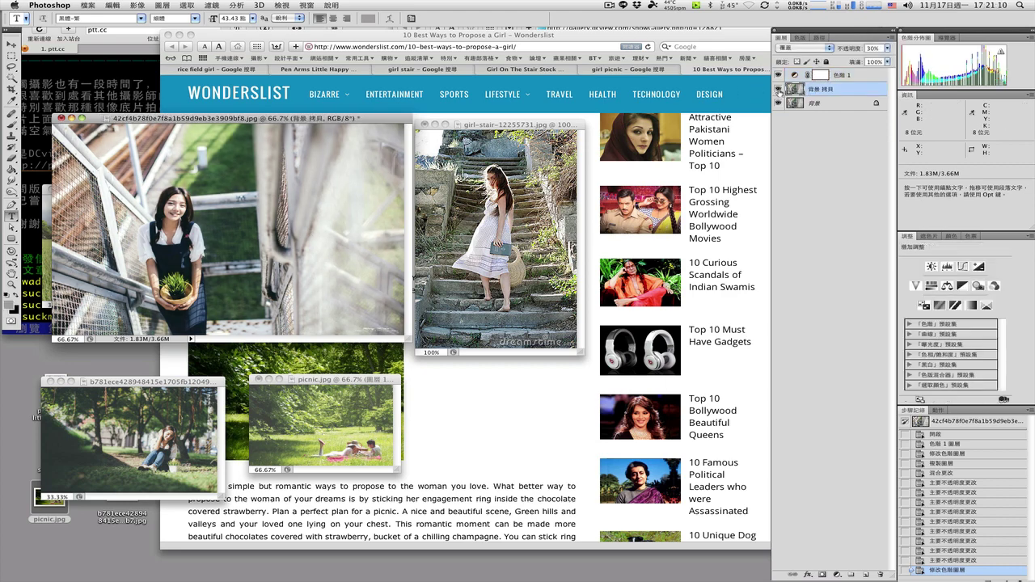
left_click(803, 50)
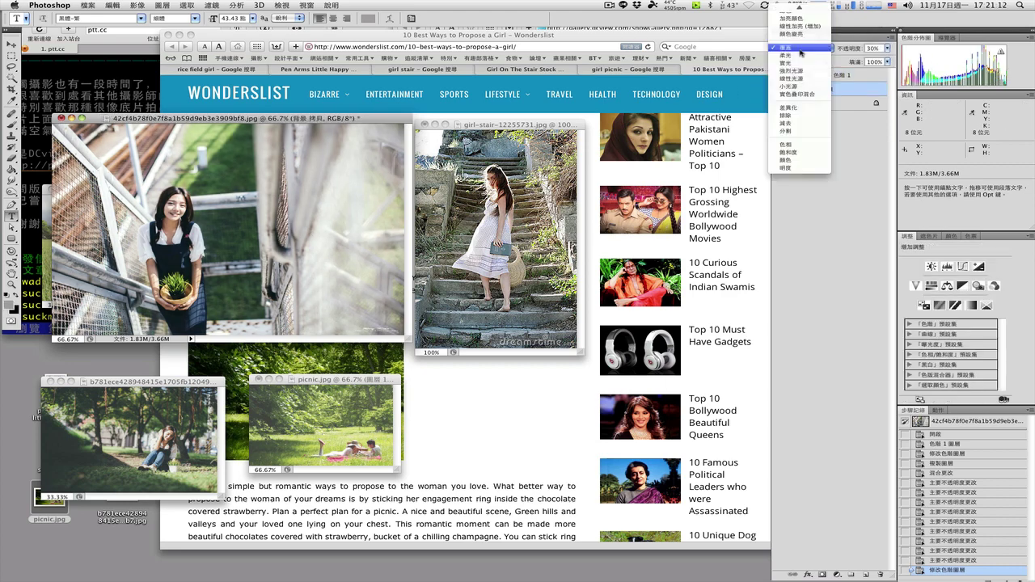
left_click(909, 50)
left_click(808, 104)
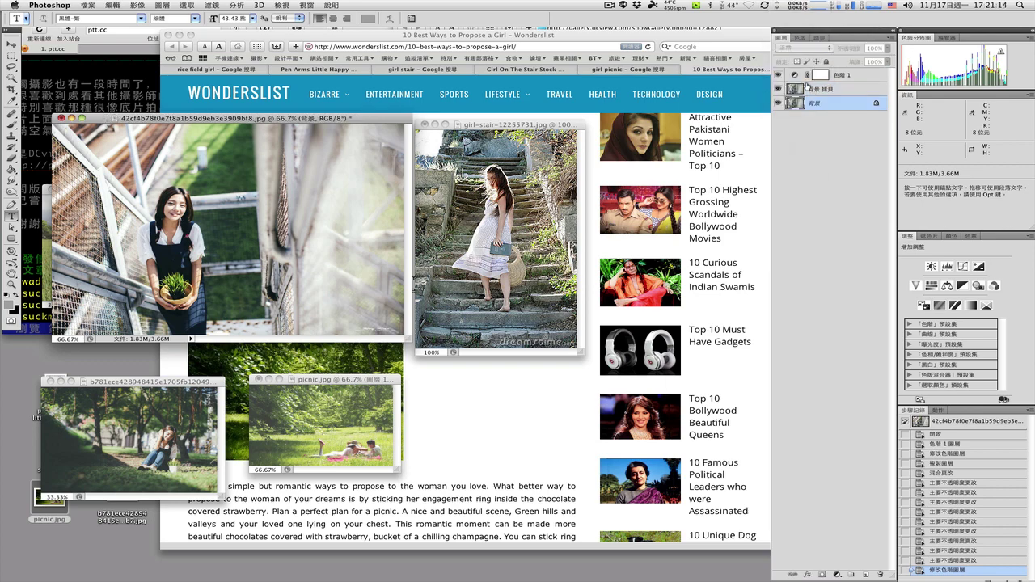
left_click(807, 91)
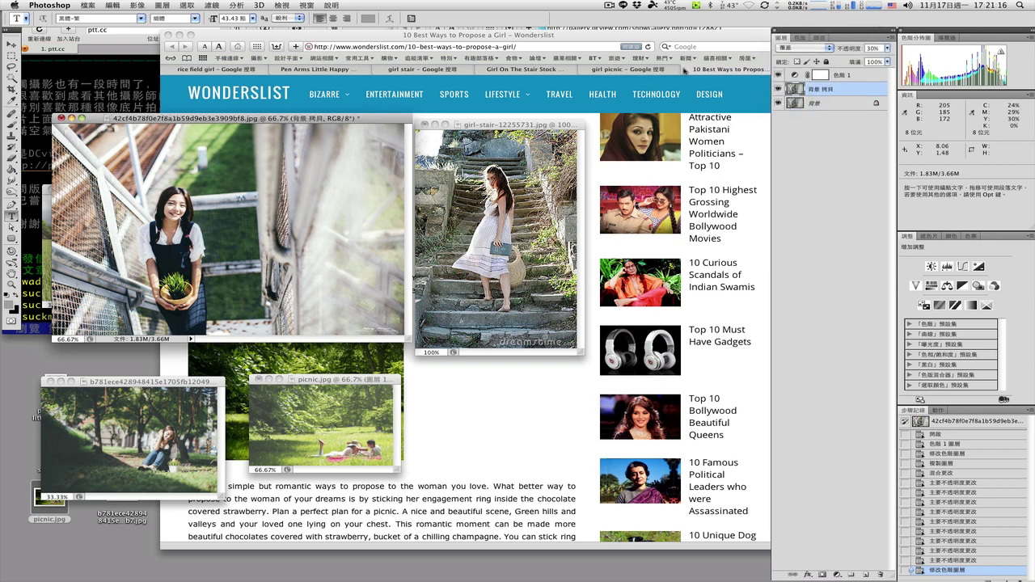
left_click_drag(778, 75, 779, 90)
Step: Preview the girl-stair photo with its grey fill layer (圖層 1) shown, and hide that layer again
left_click(544, 127)
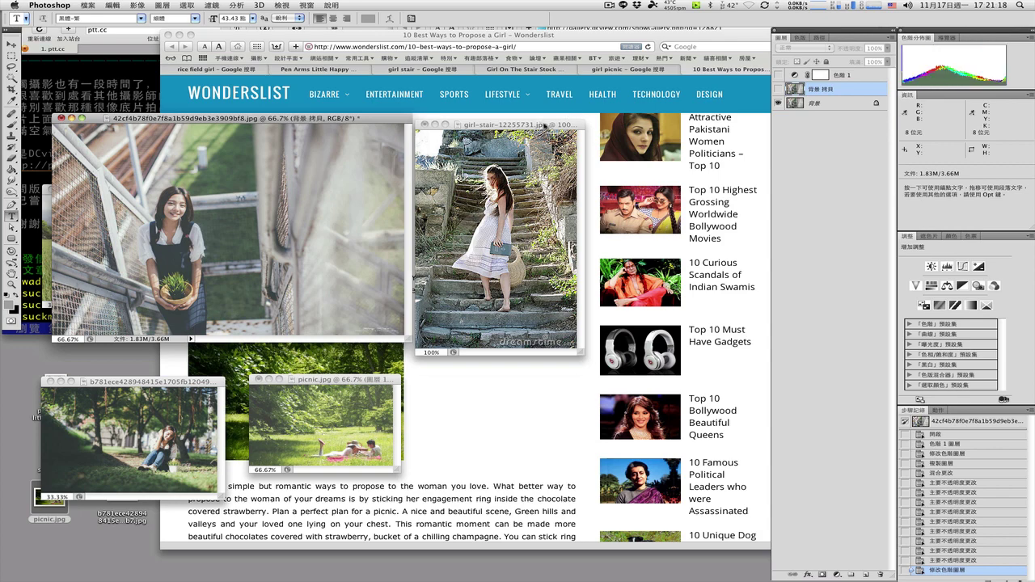
left_click(801, 136)
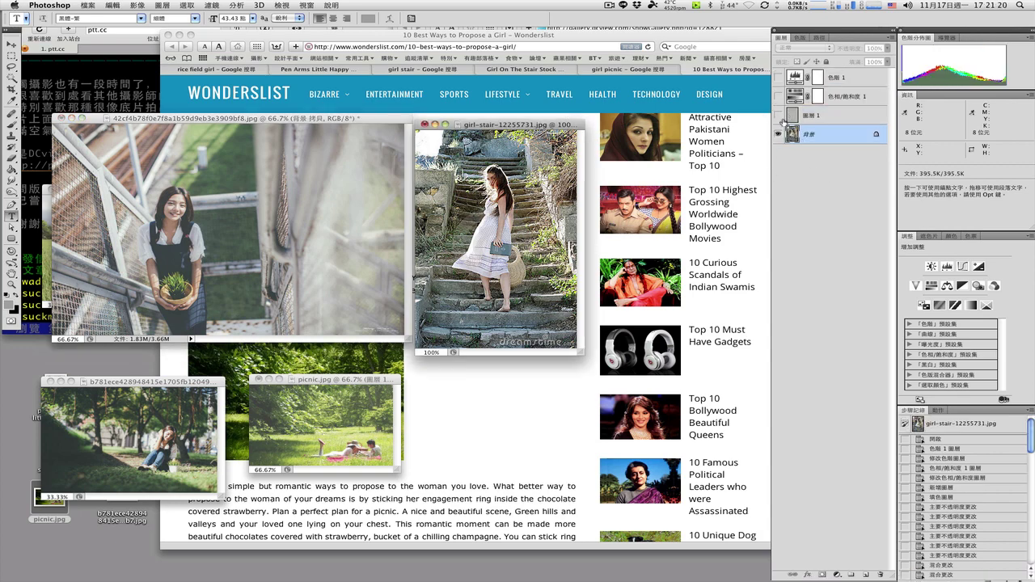
left_click(797, 116)
left_click(777, 118)
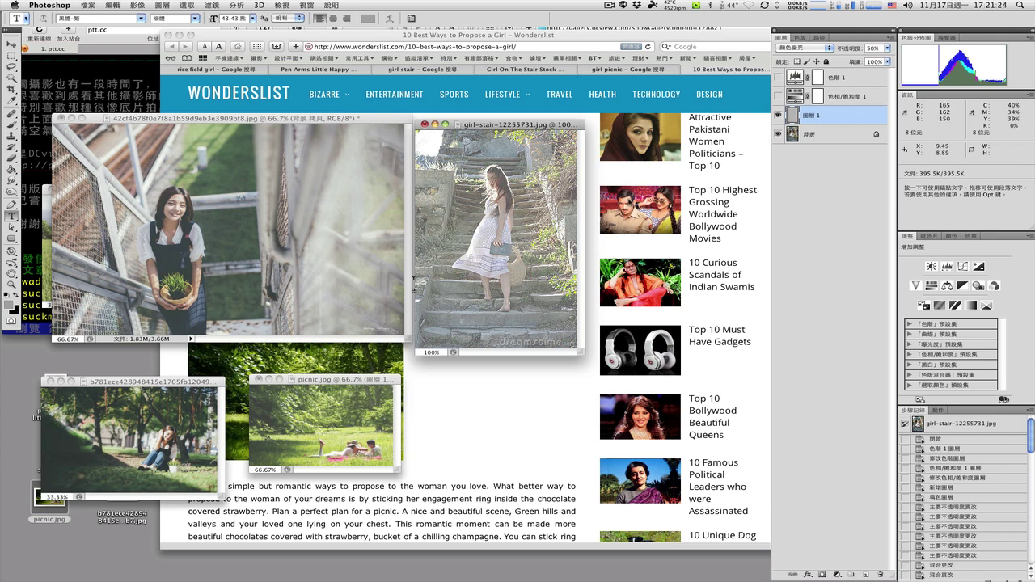
left_click(769, 119)
key("super+Tab")
left_click(778, 115)
Step: Toggle the girl-stair photo's Hue/Saturation adjustment layer to compare its effect, and leave it visible
left_click(824, 100)
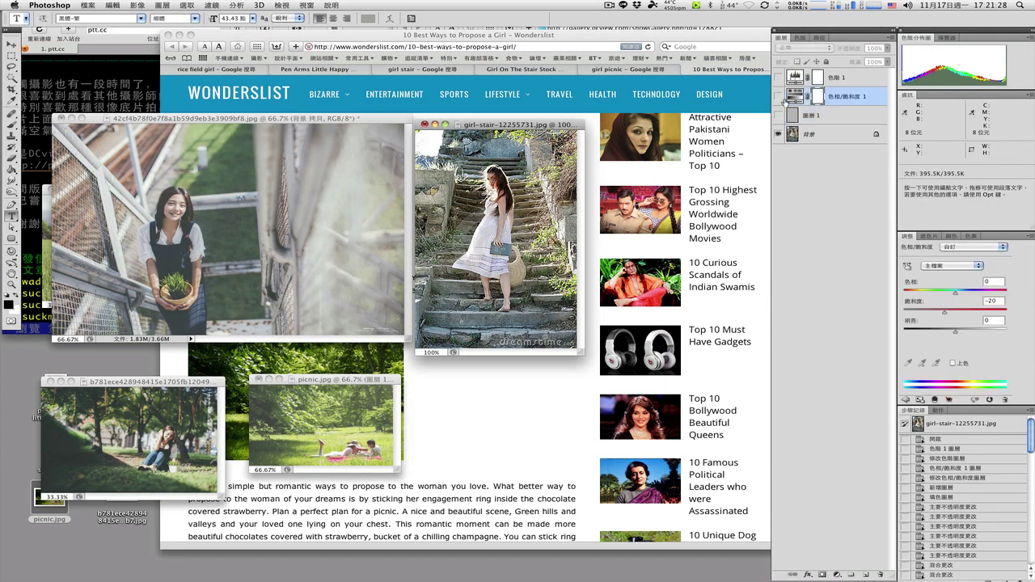
left_click(780, 98)
left_click(779, 97)
left_click(779, 98)
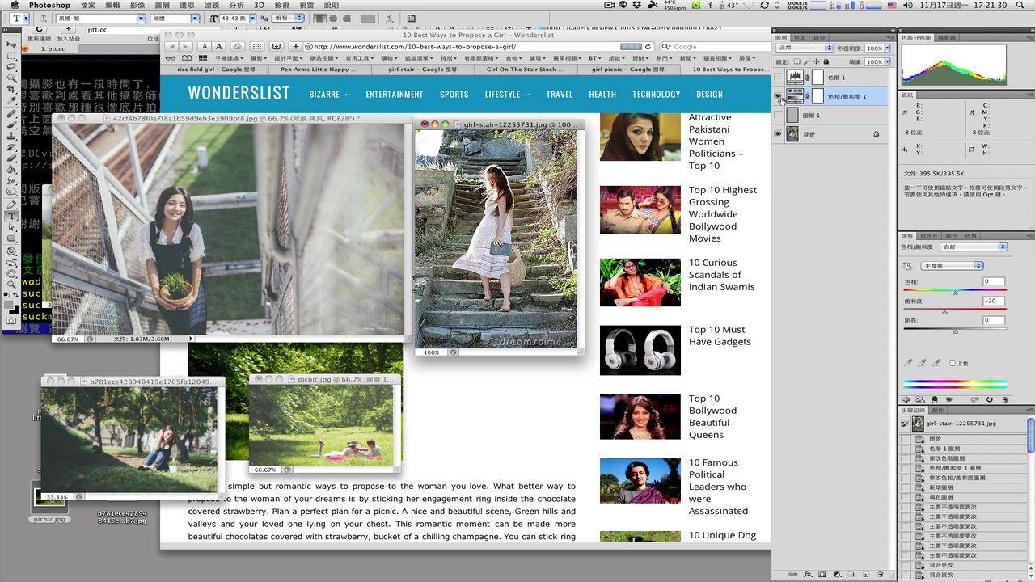
left_click(819, 98)
Step: Open the girl-stair photo's Levels adjustment settings, compare the layer off and on, and leave it visible
left_click(819, 80)
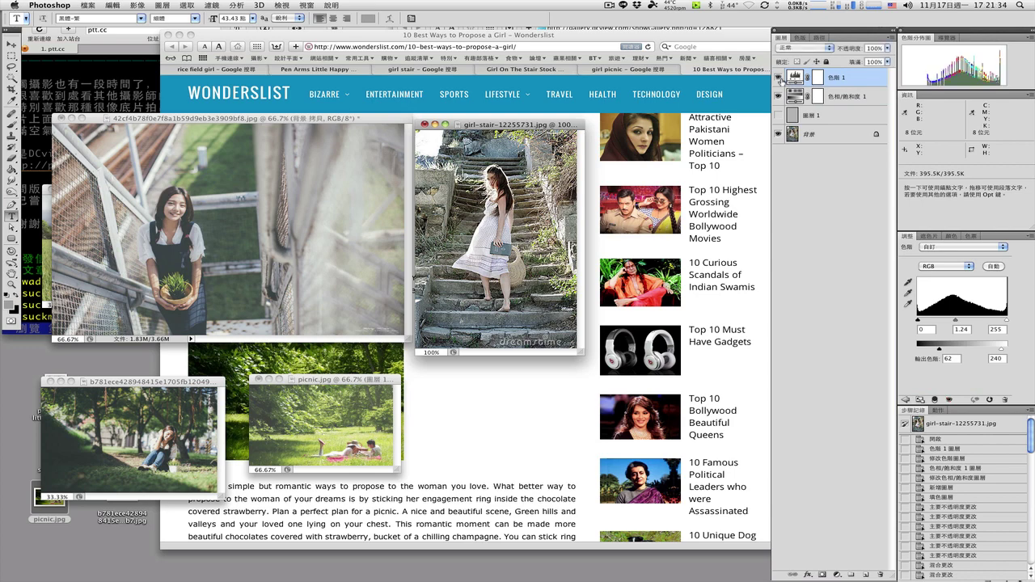
left_click(780, 77)
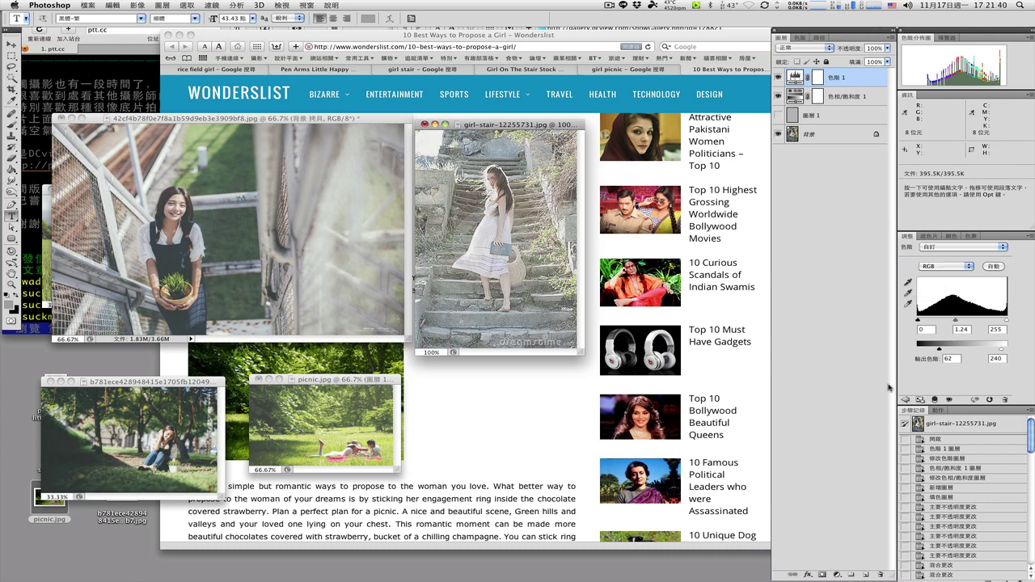
left_click(778, 78)
left_click(777, 79)
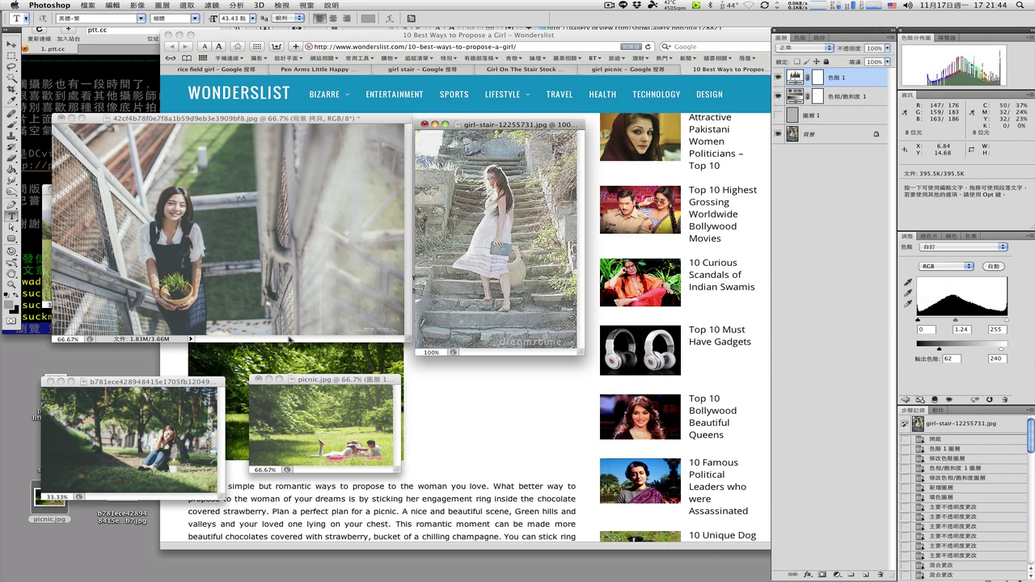
Step: Reduce the railing portrait to 33.33% and the girl-stair photo to 50%
left_click(397, 128)
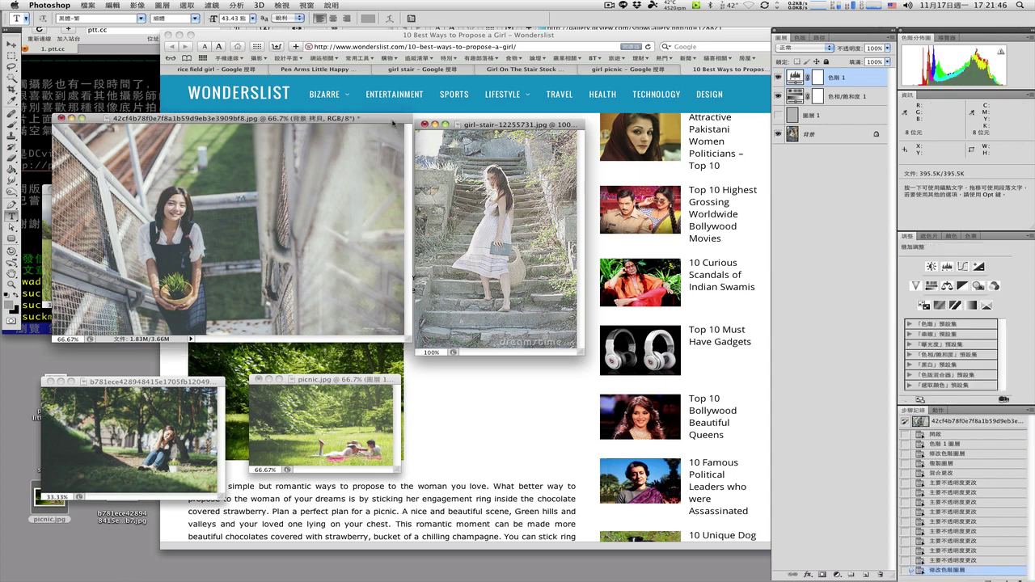
key("super+minus")
key("super+minus")
left_click(480, 144)
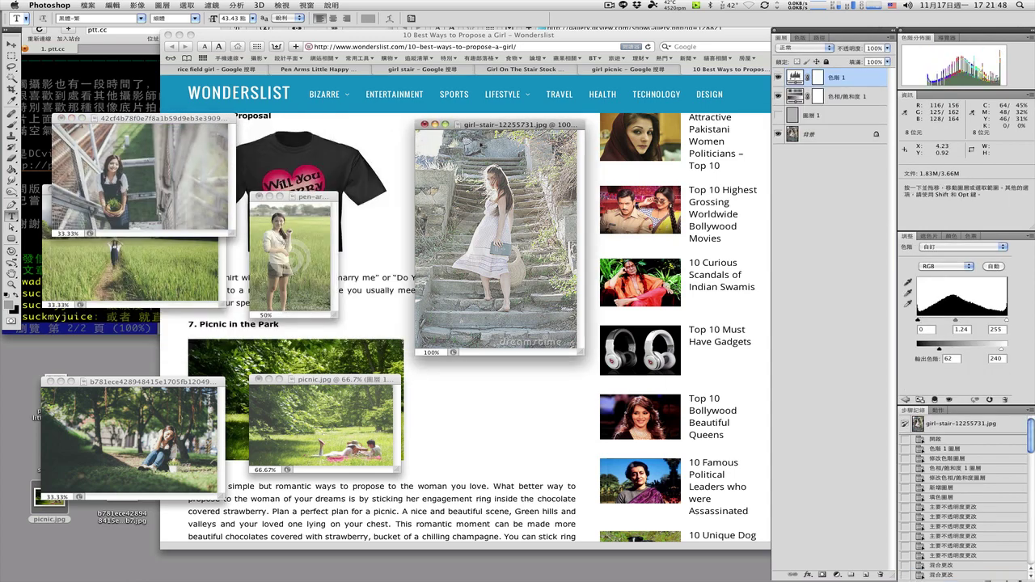
key("super+minus")
key("super+minus")
Step: Enlarge the rice field reference photo to 66.67% and the pen-arms photo to 100%, and arrange them side by side
left_click(121, 295)
key("super+plus")
key("super+plus")
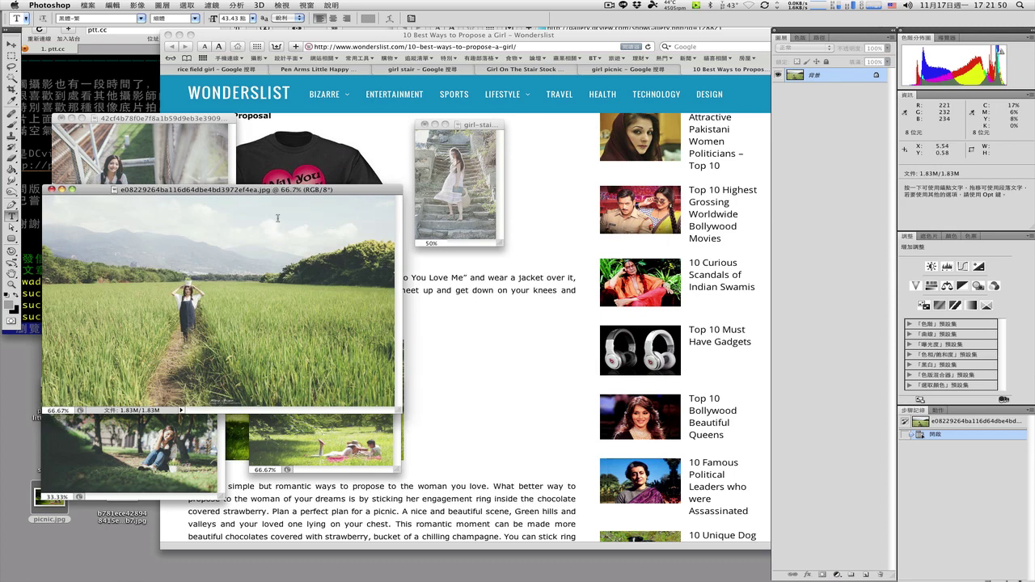
left_click_drag(288, 193, 259, 265)
left_click(296, 232)
key("super+plus")
key("super+plus")
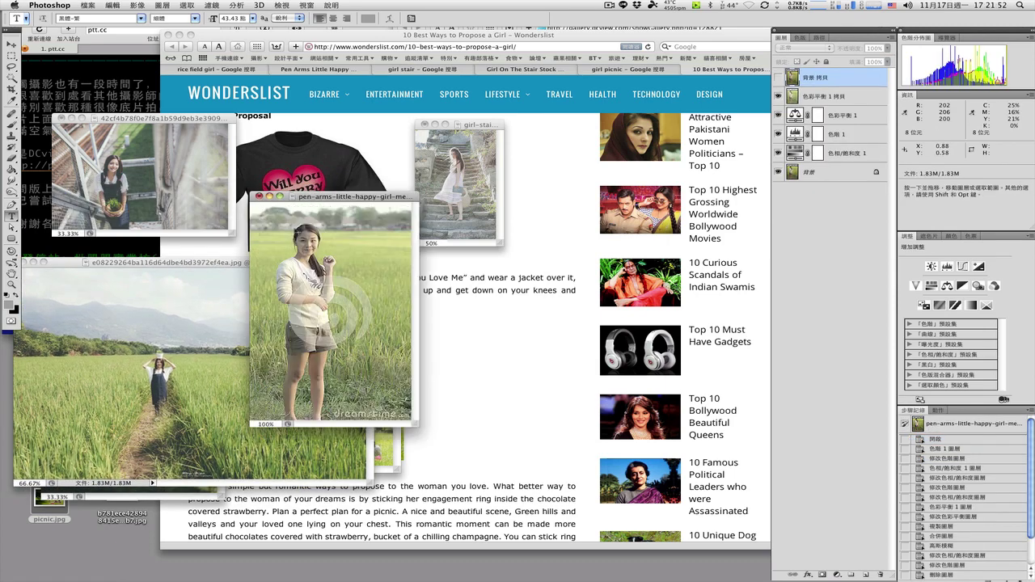
left_click_drag(318, 204, 473, 267)
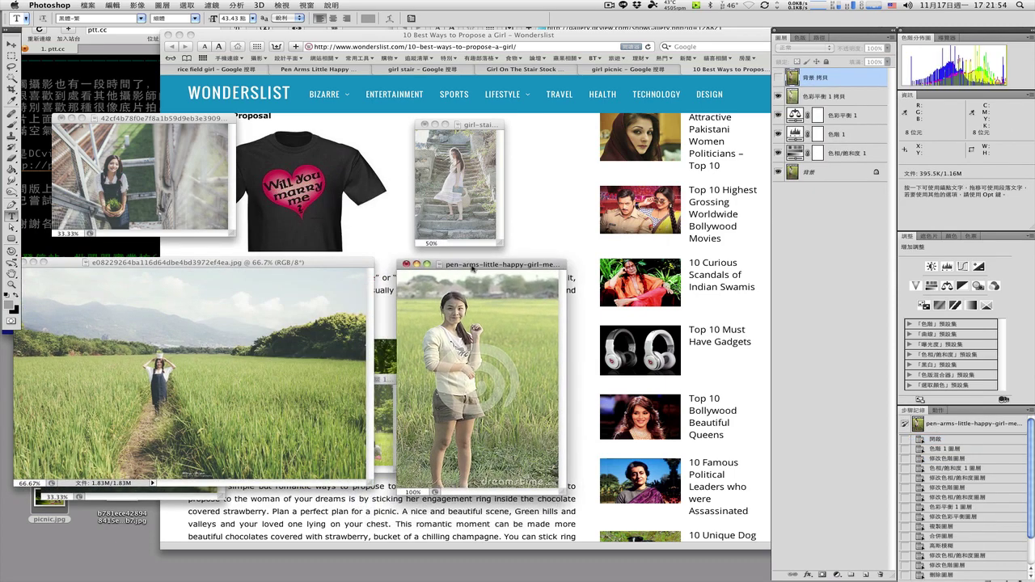
Step: Hide the pen-arms photo's layers above its background, and compare its Levels histogram with the rice field reference's without applying changes
left_click_drag(778, 96, 779, 153)
left_click(830, 174)
left_click(280, 265)
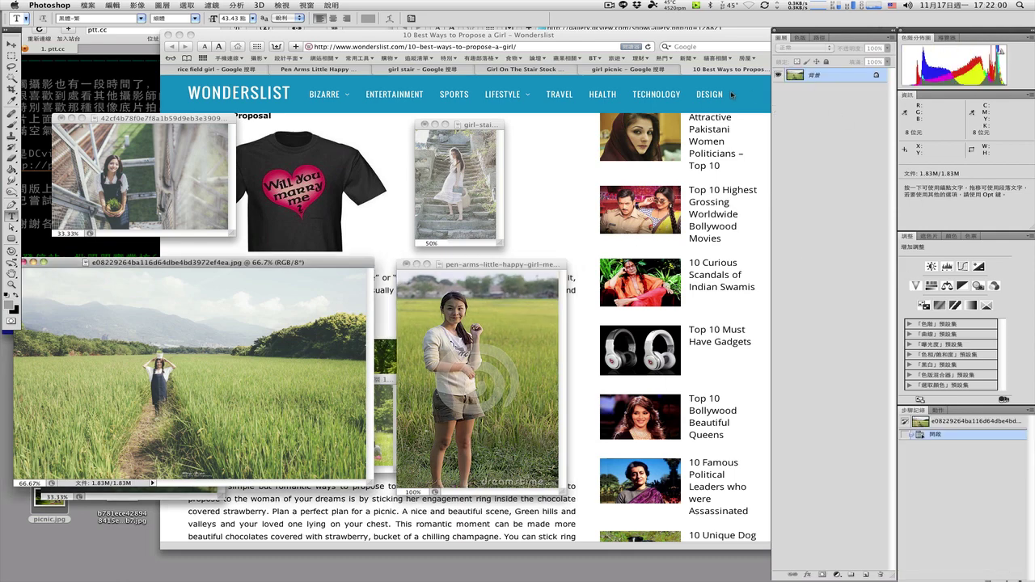
key("super+l")
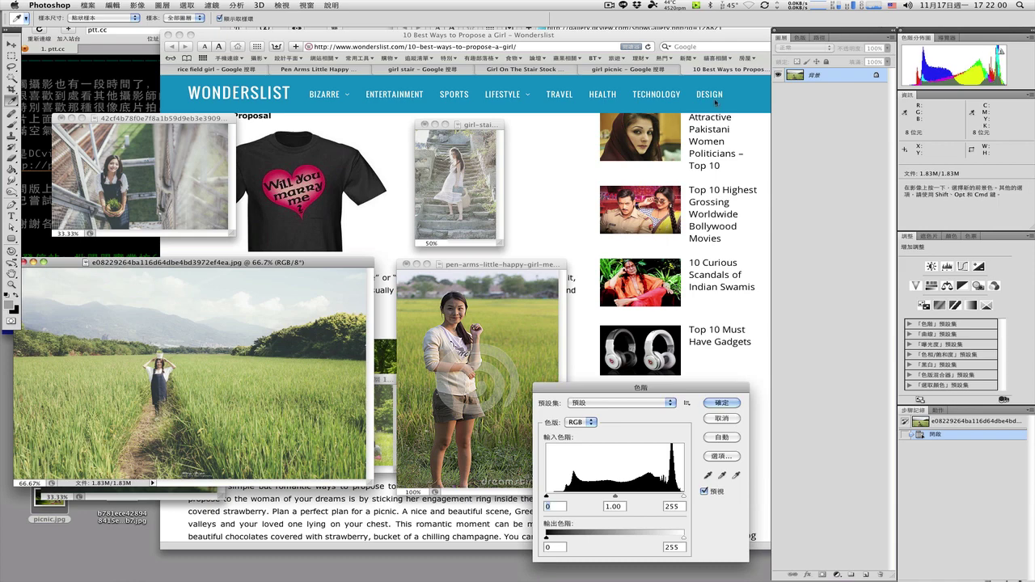
left_click(728, 419)
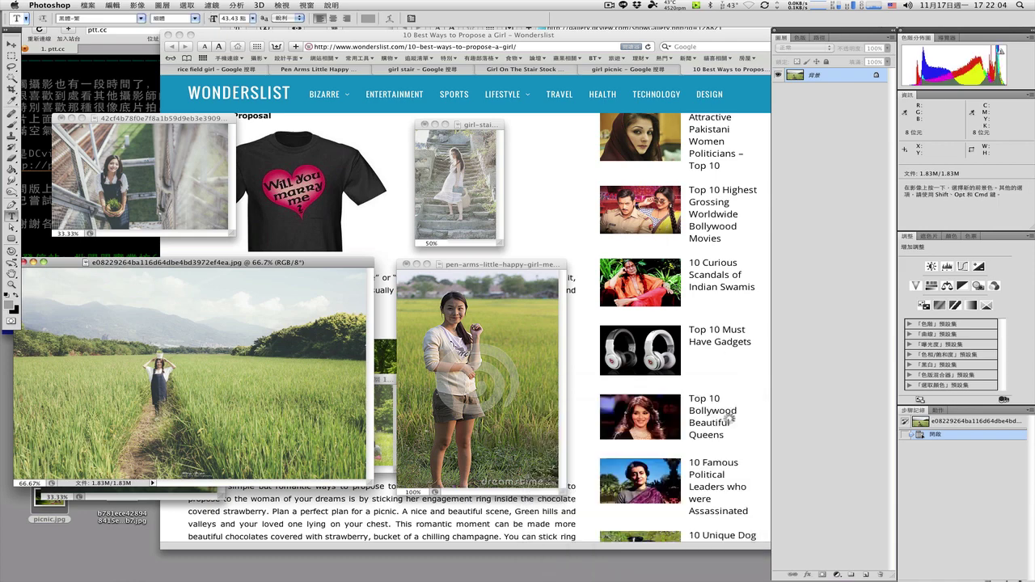
left_click(483, 266)
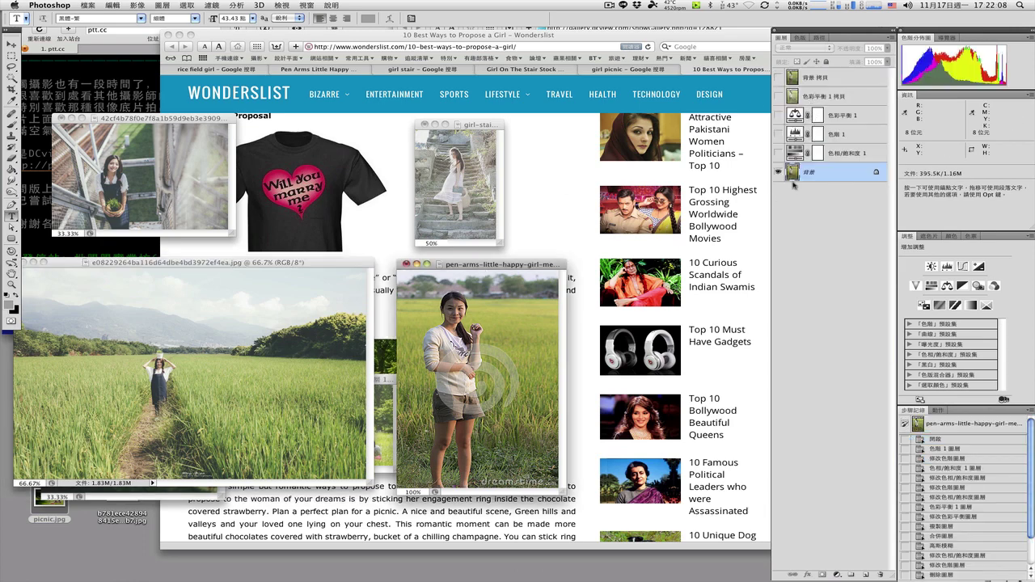
key("super+l")
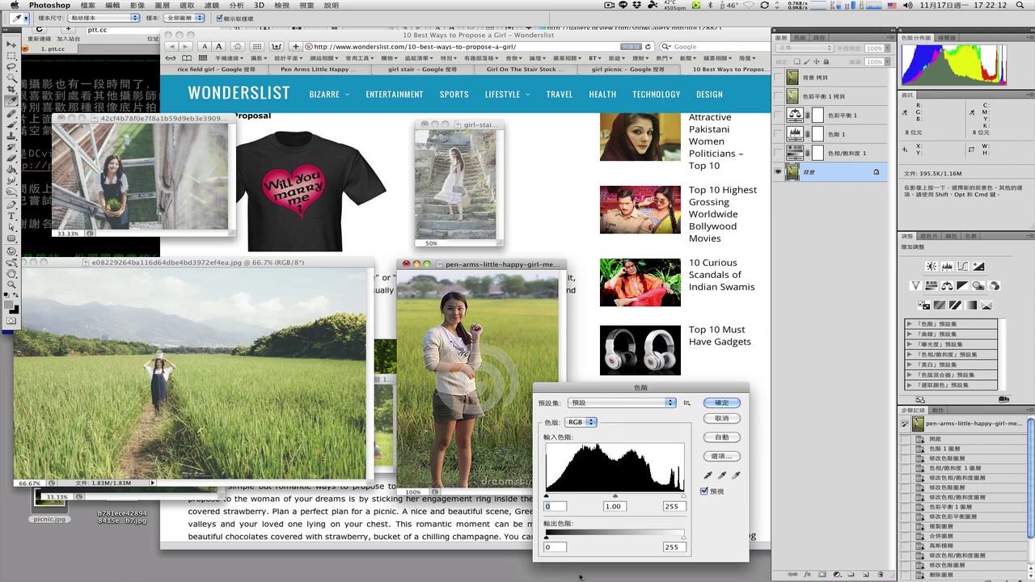
left_click(714, 419)
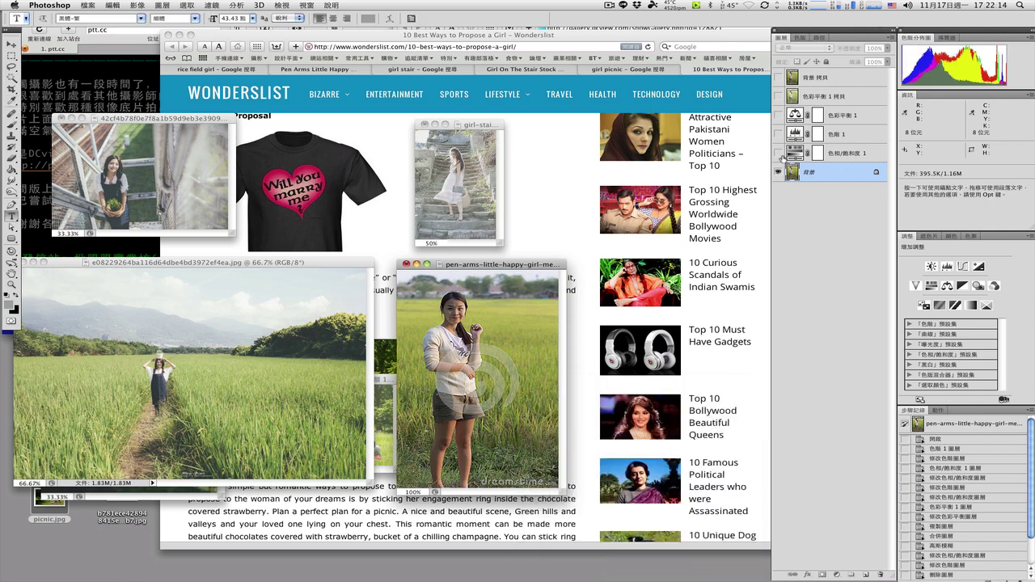
Step: Show the pen-arms photo's Hue/Saturation and Levels adjustment layers in turn, examining each one's settings
left_click(779, 153)
left_click(795, 153)
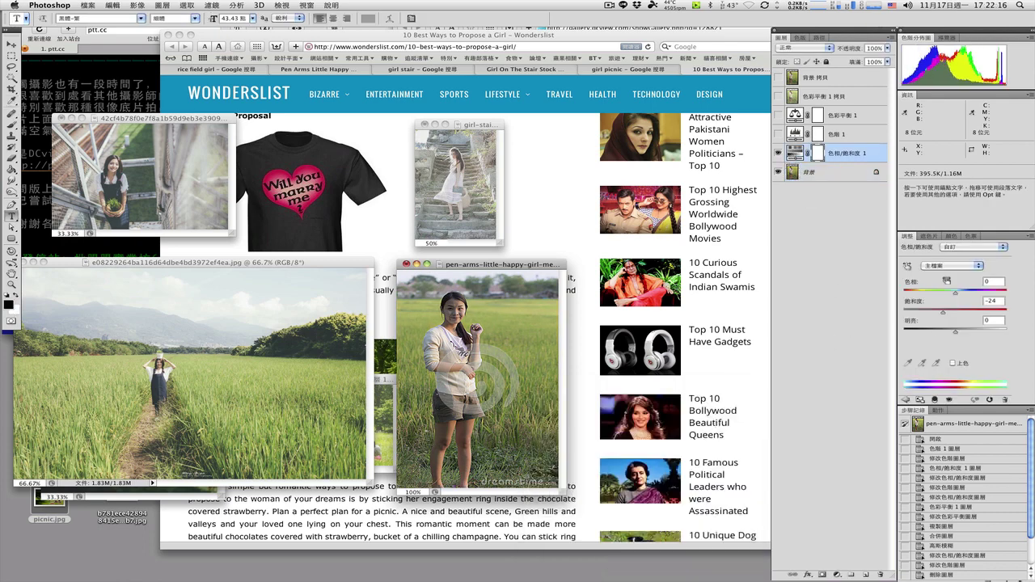
left_click(799, 135)
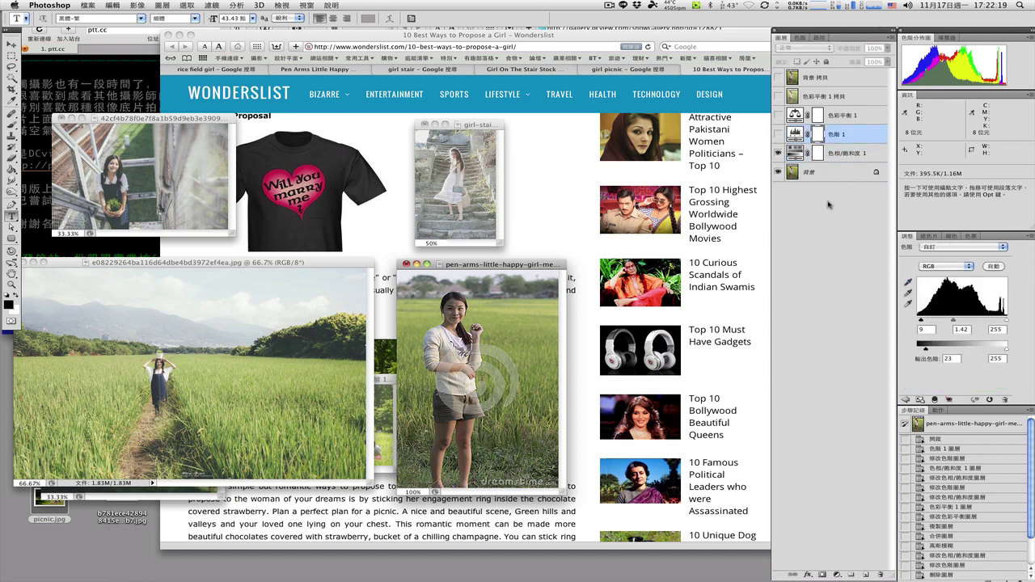
left_click(779, 135)
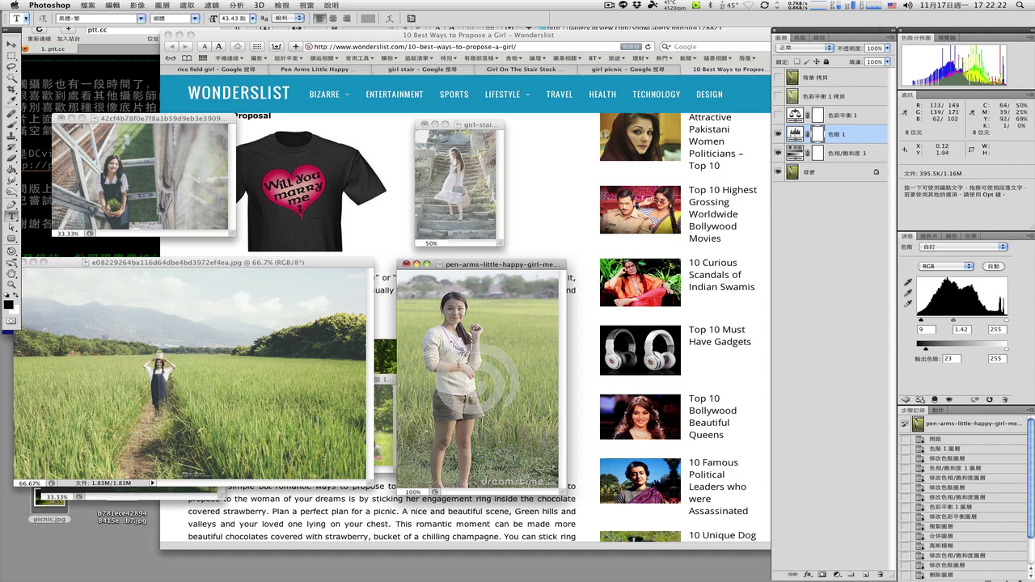
left_click(819, 135)
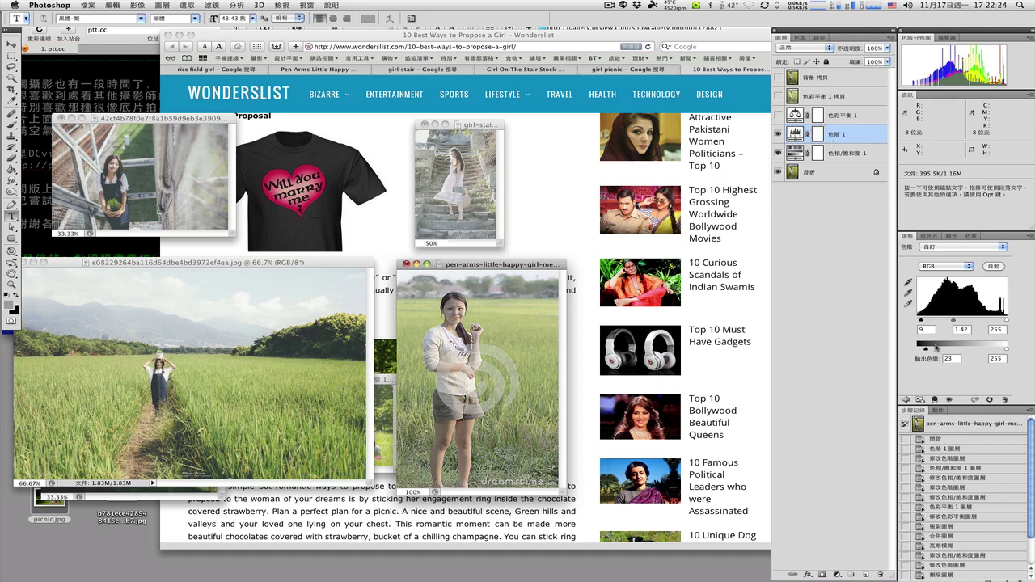
Step: Toggle the pen-arms photo's Color Balance layer, leave it visible and examine its midtone and highlight settings
left_click(792, 118)
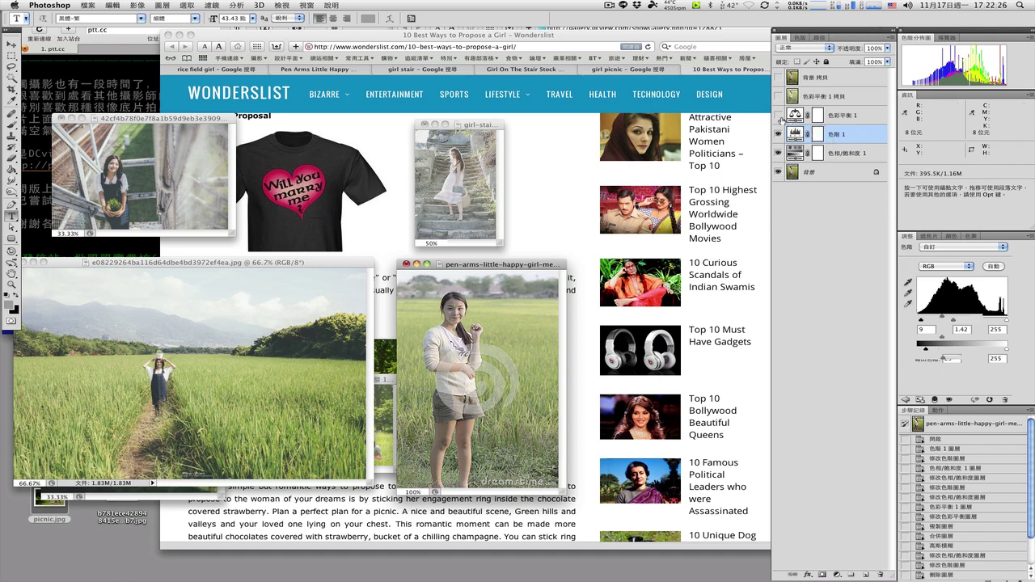
left_click(777, 117)
left_click(777, 118)
left_click(777, 117)
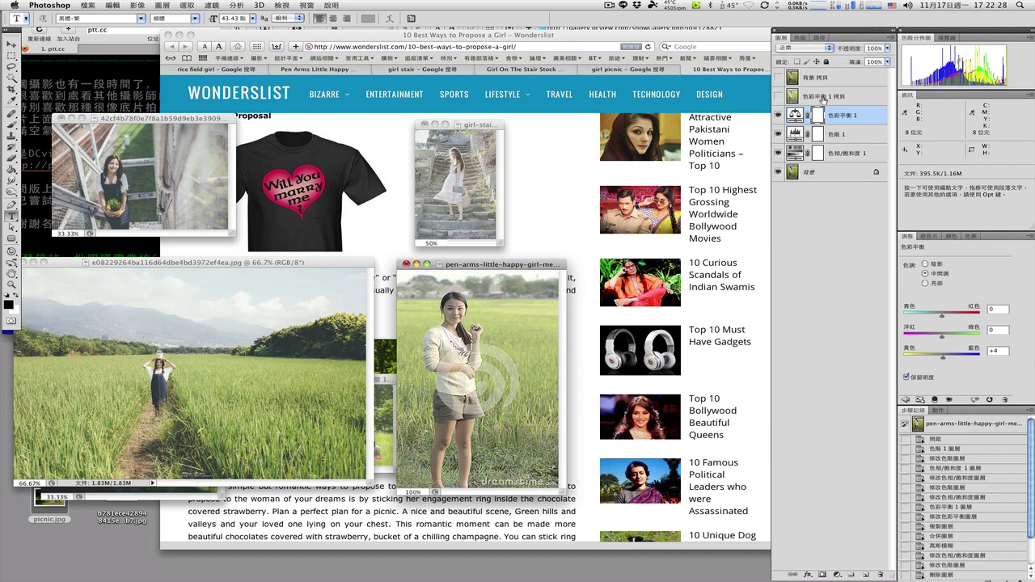
left_click(801, 113)
left_click(926, 283)
Step: Reduce the rice field reference to 33.33% and the pen-arms photo to 50%, and bring the tree-shade portrait to the front
left_click_drag(371, 263, 387, 266)
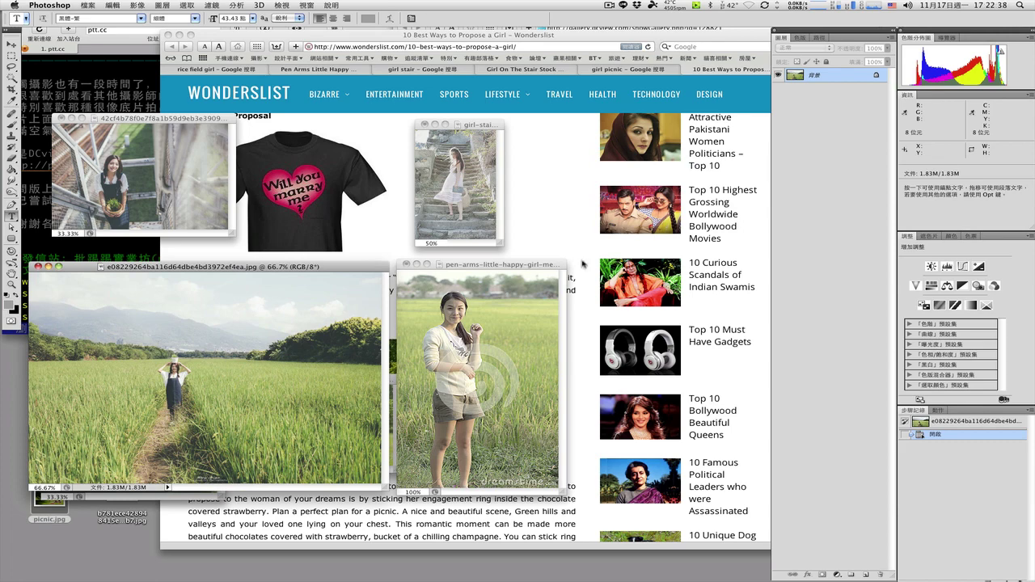
key("super+minus")
key("super+minus")
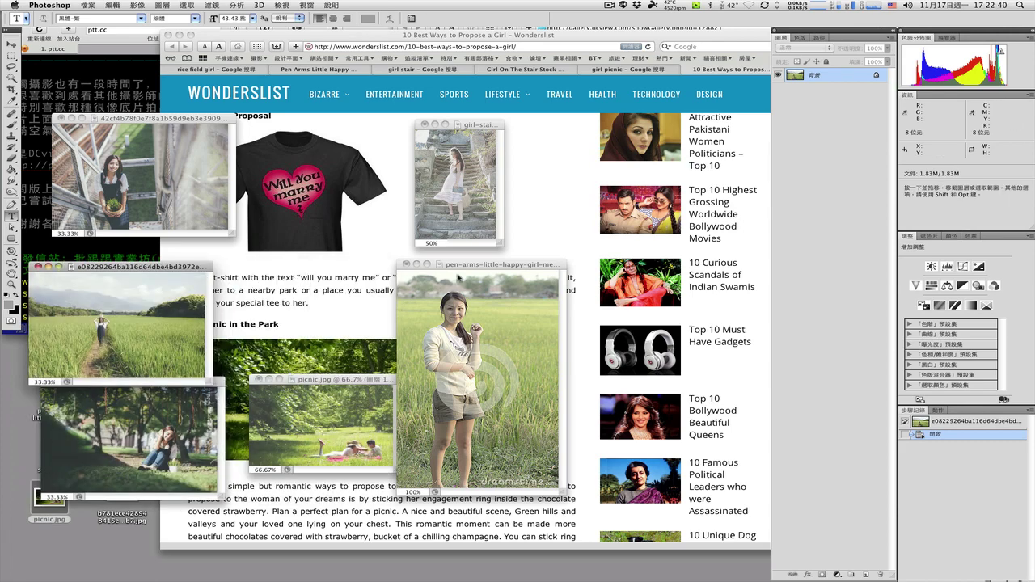
left_click(468, 266)
key("super+minus")
key("super+minus")
left_click(202, 436)
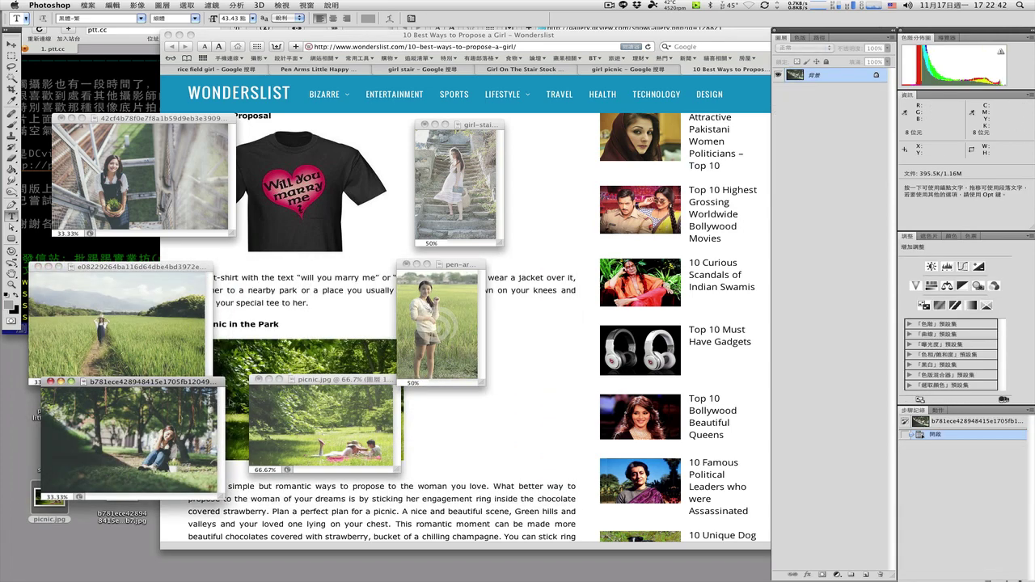
Step: Enlarge the tree-shade portrait to 66.67% and move its window above the picnic photo so both can be compared
left_click(326, 380)
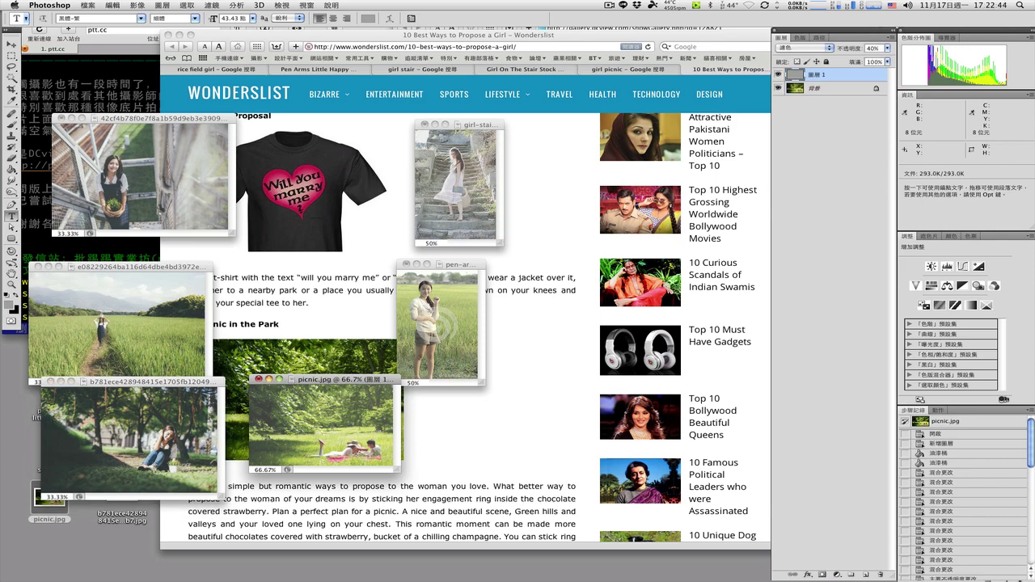
left_click(214, 381)
key("super+plus")
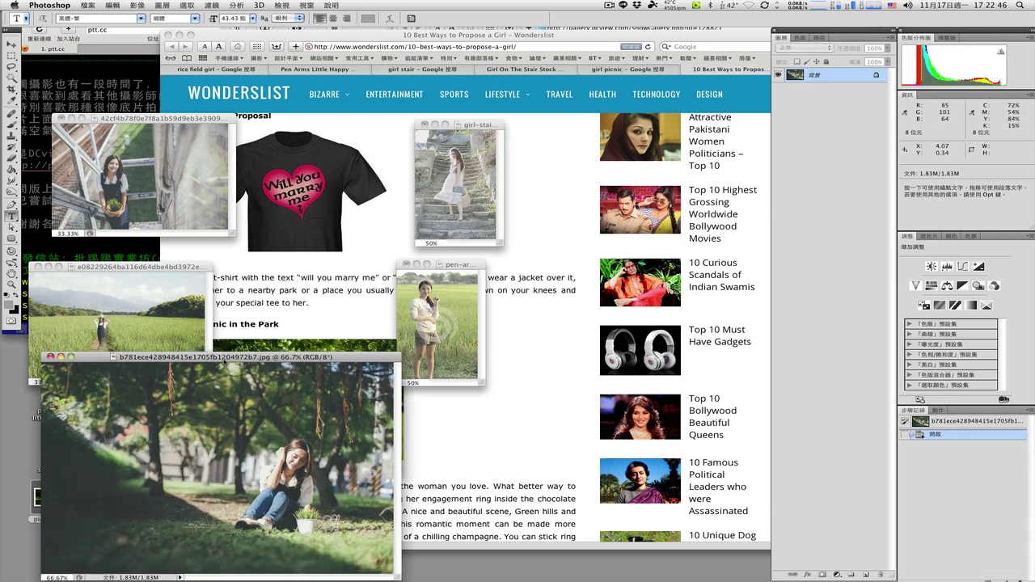
left_click_drag(224, 359, 246, 125)
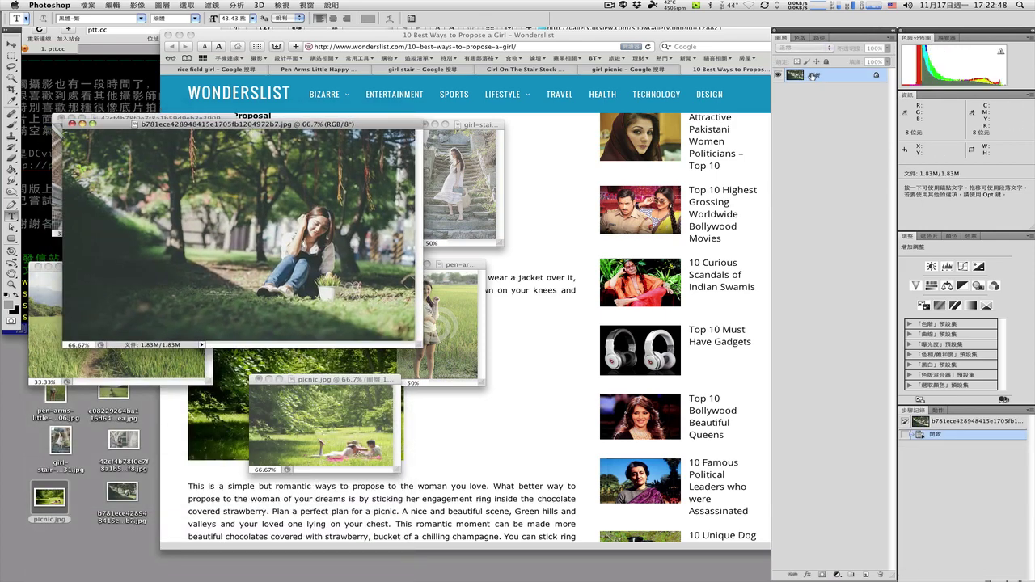
Step: Examine the tree-shade portrait's histogram in Levels, focusing on the shadow end, and cancel without applying changes
key("super+l")
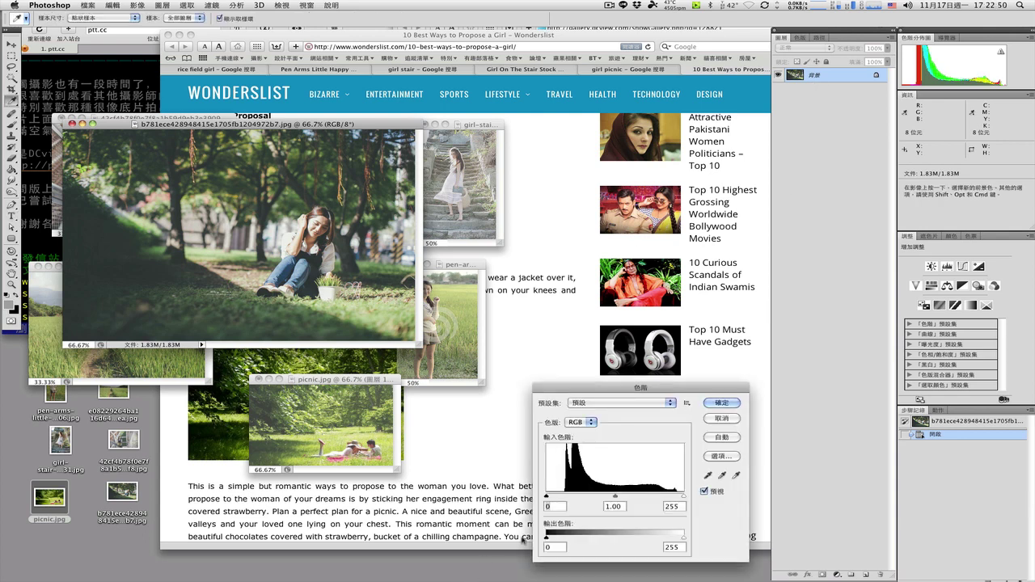
left_click_drag(547, 496, 481, 506)
left_click(731, 417)
Step: Enlarge the picnic photo to 100% and toggle its gray overlay layer to compare the image with and without it, leaving it visible
left_click(397, 380)
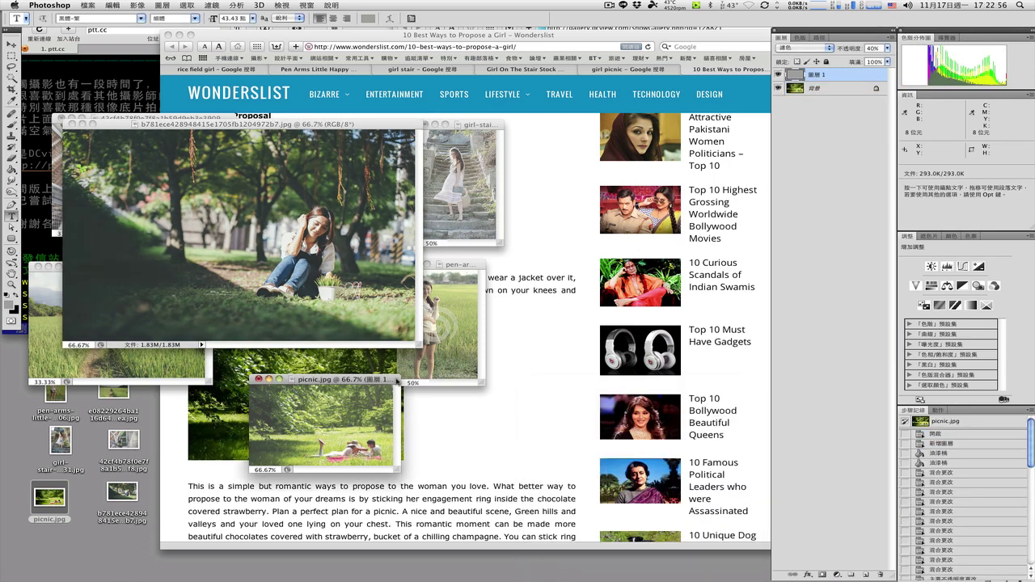
key("super+plus")
left_click(778, 75)
left_click(809, 87)
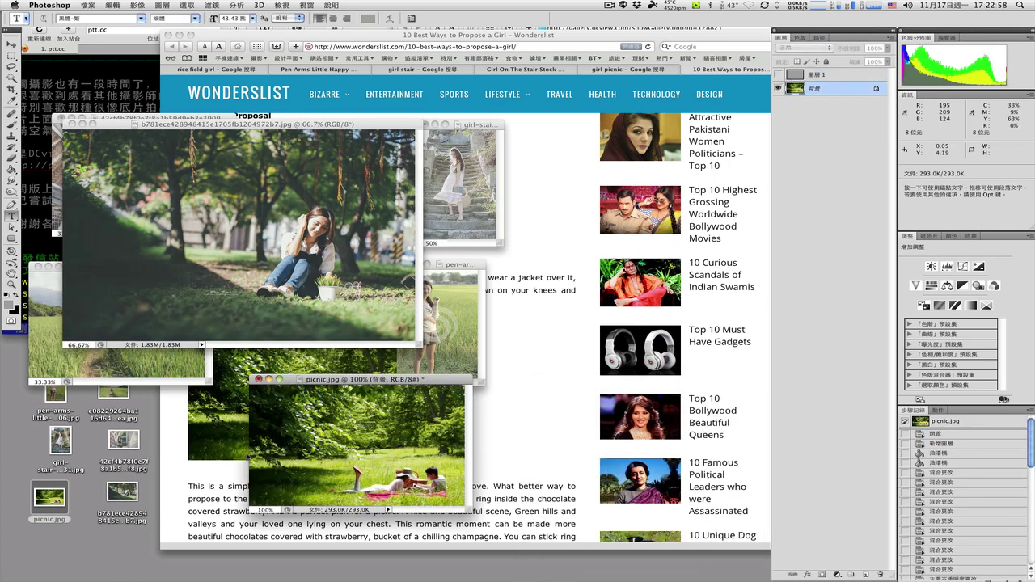
left_click(799, 76)
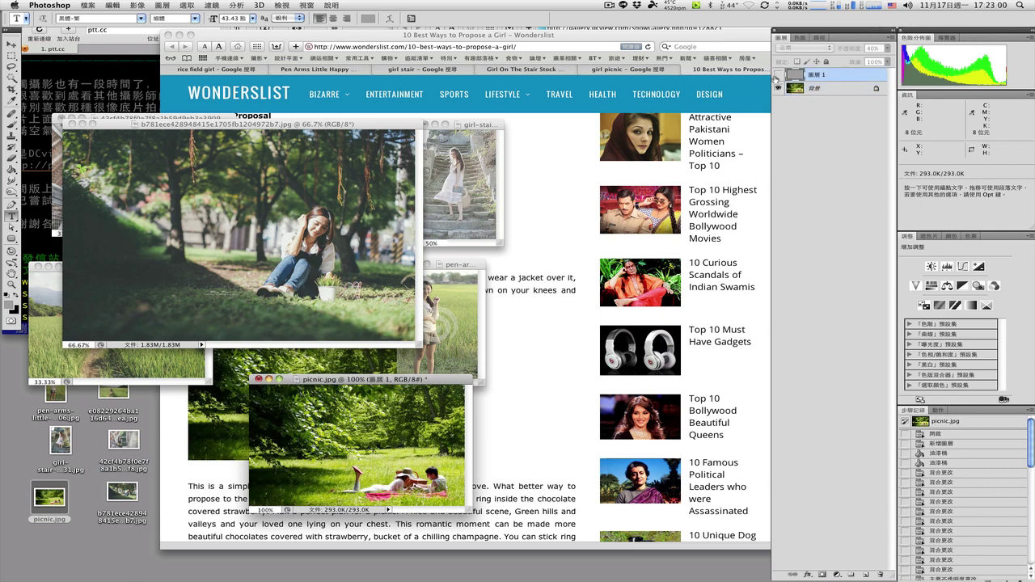
left_click(778, 74)
left_click(777, 75)
left_click(777, 76)
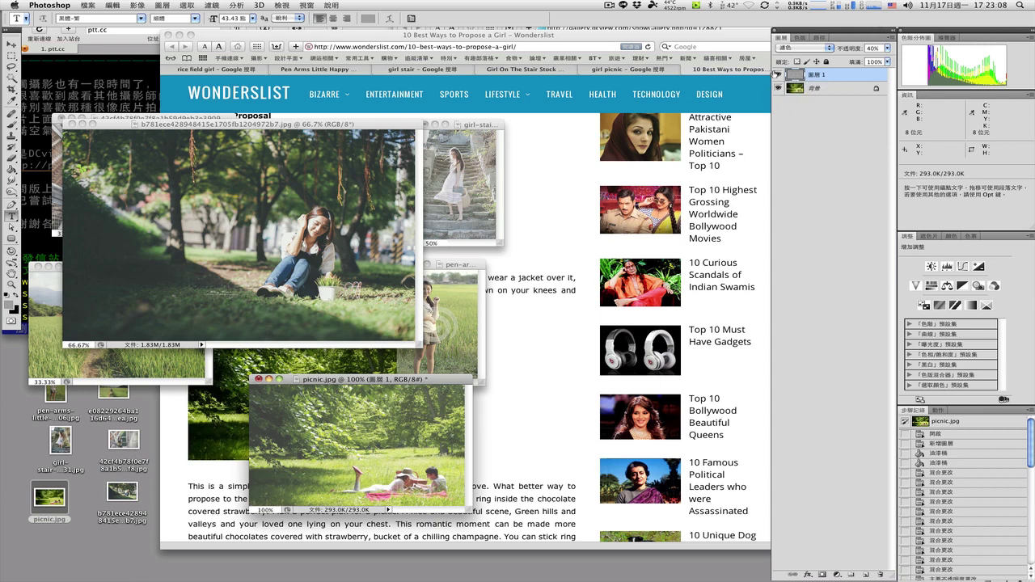
left_click(777, 74)
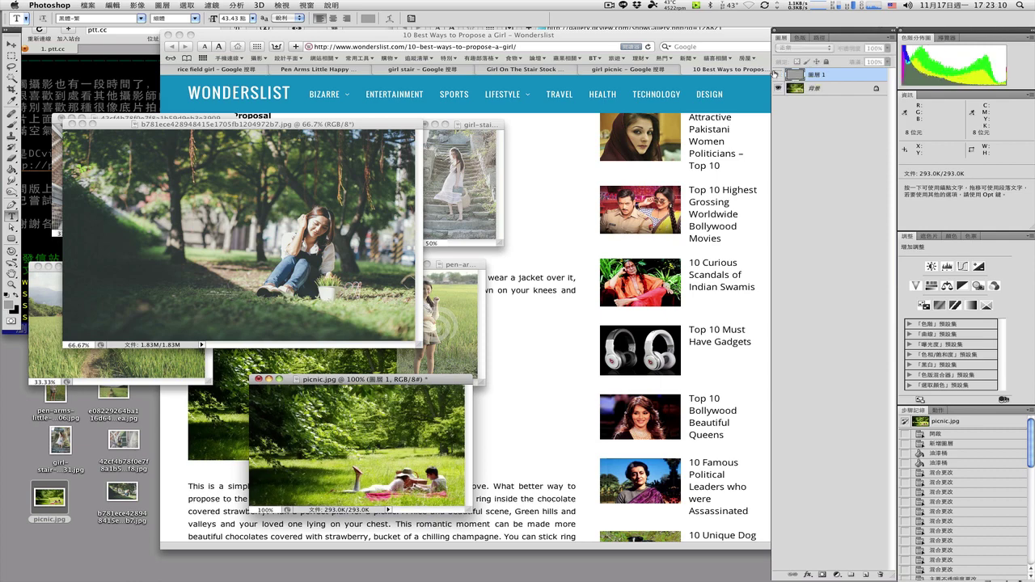
left_click(776, 75)
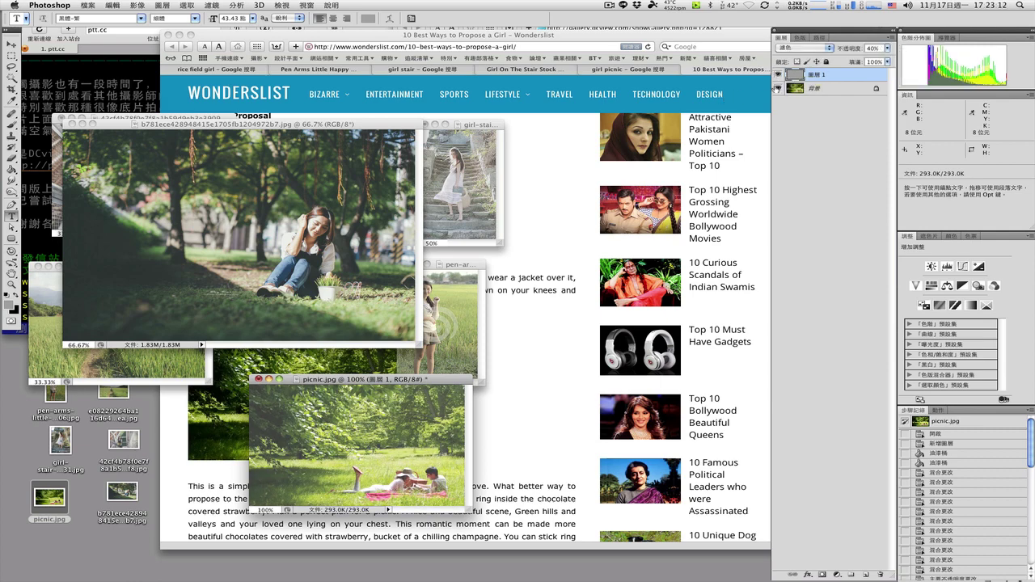
Step: Merge the picnic photo's gray overlay into the background and examine the merged image's histogram in Levels
left_click(796, 89)
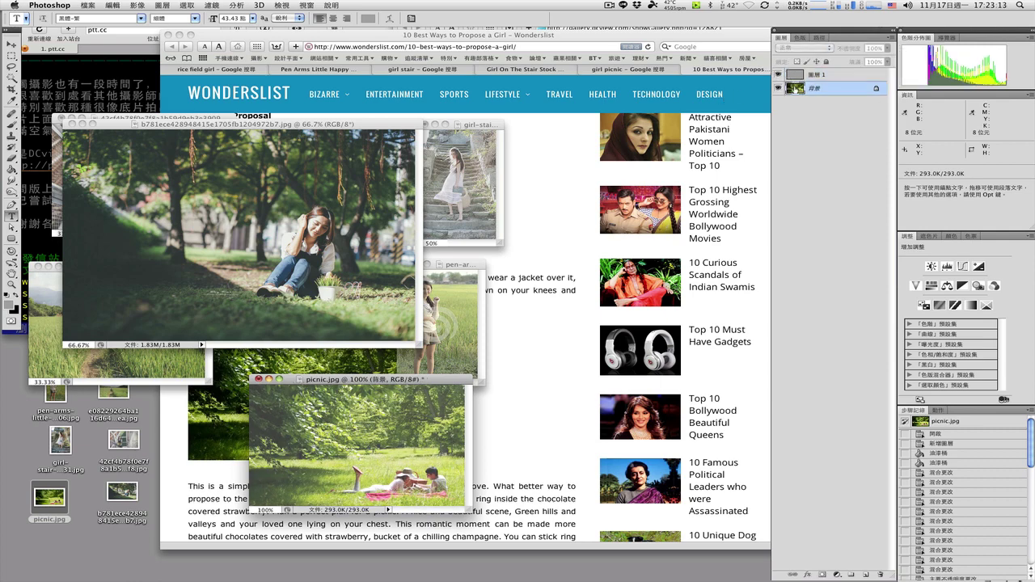
left_click(818, 79)
key("super+e")
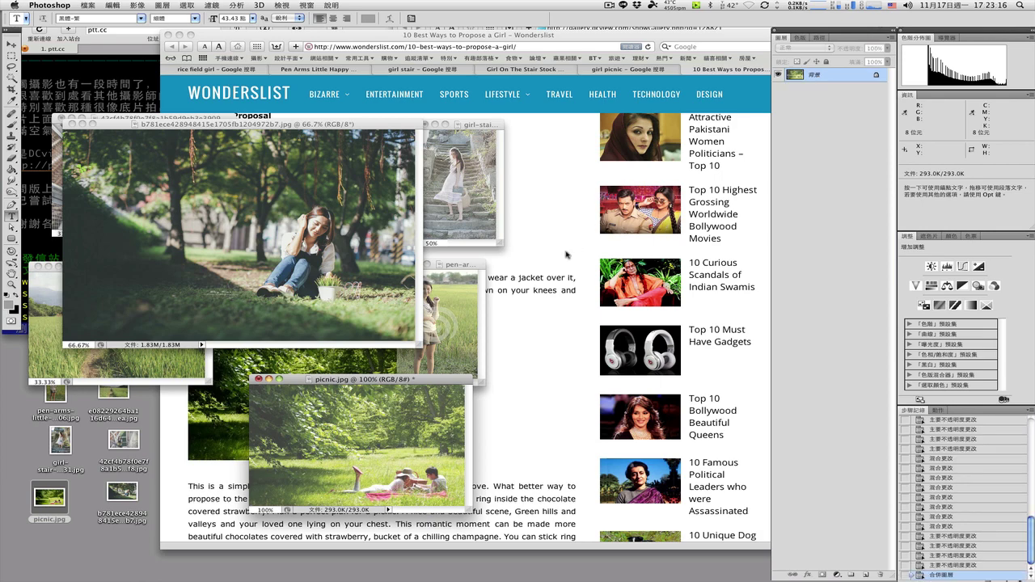
key("super+l")
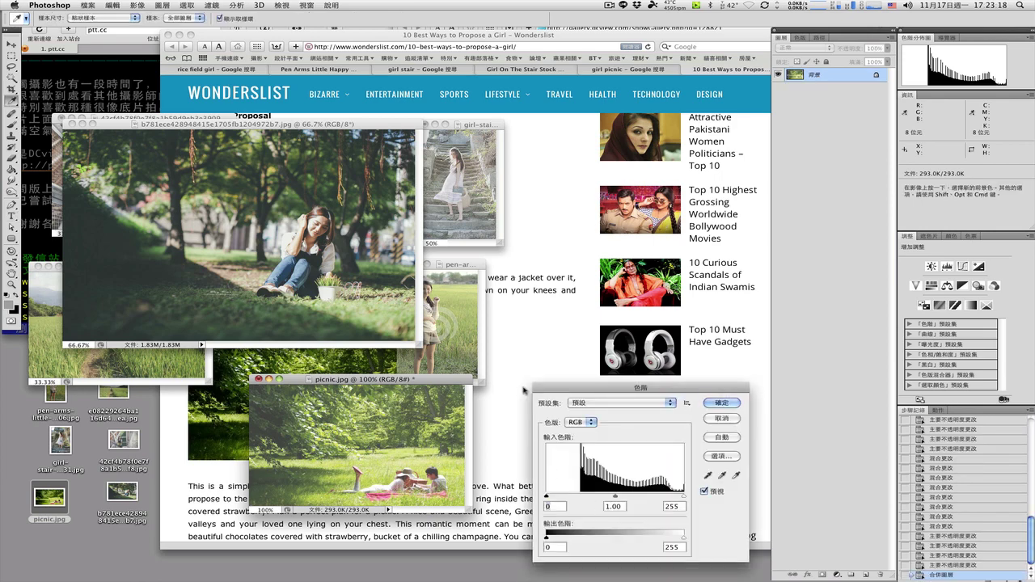
key("Return")
Step: Examine the tree-shade portrait's Levels histogram again for comparison with the picnic photo, without applying changes
left_click(326, 151)
key("super+l")
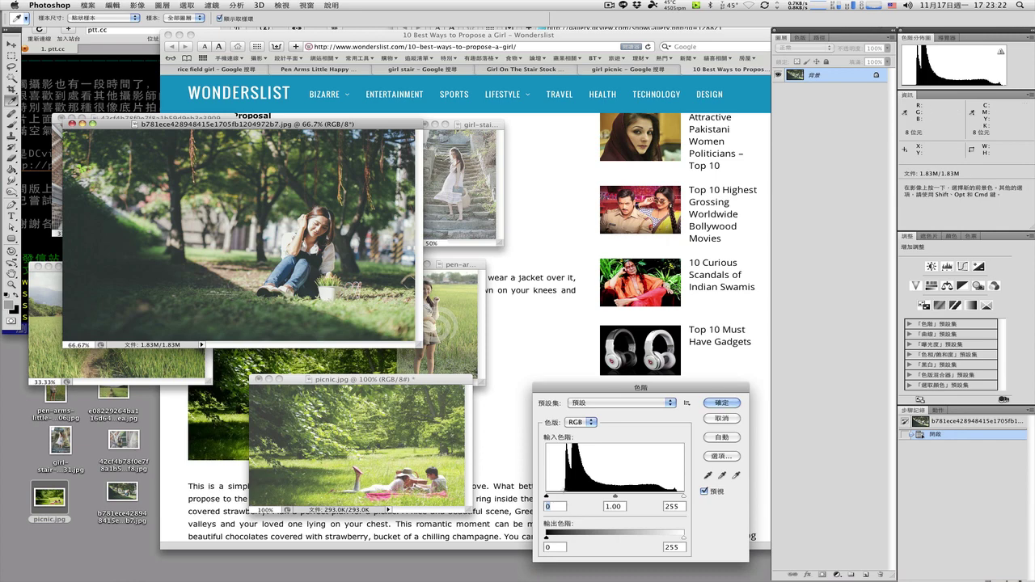
left_click_drag(546, 497, 494, 496)
left_click(720, 419)
key("super+w")
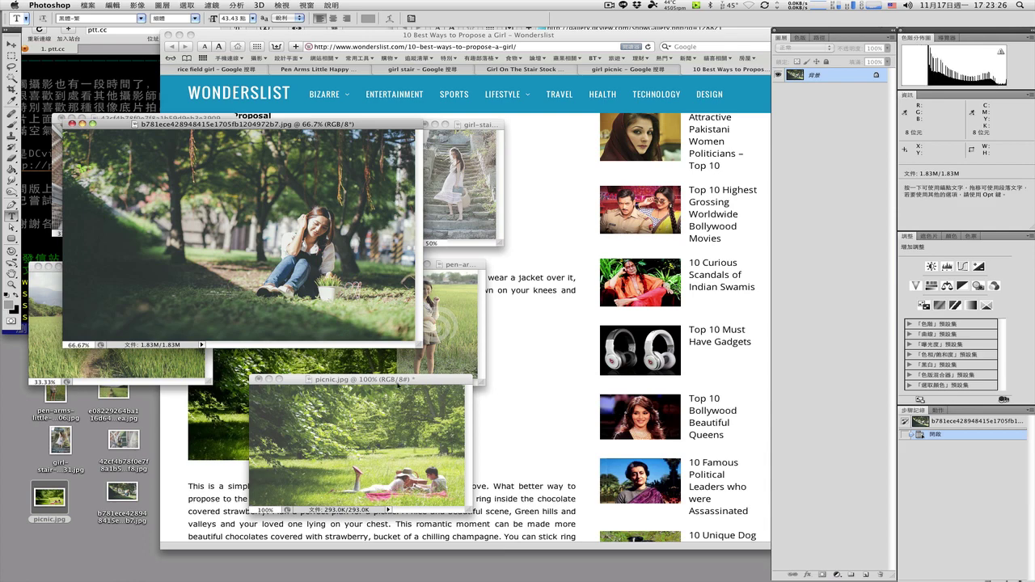
Step: Raise the black input point of the merged picnic photo with Levels, and recheck the histogram without further changes
key("ctrl+l")
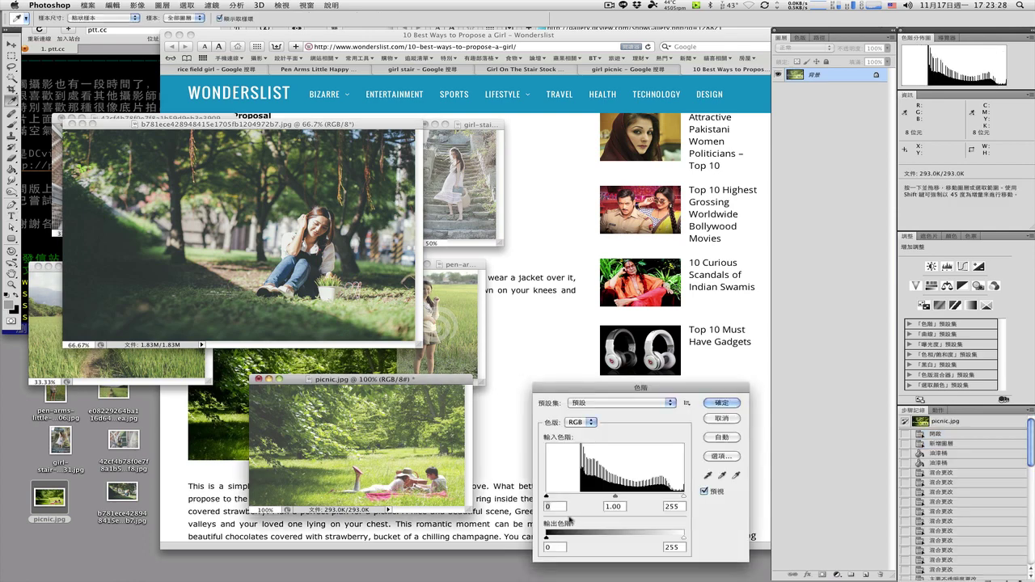
left_click_drag(547, 496, 559, 497)
key("Return")
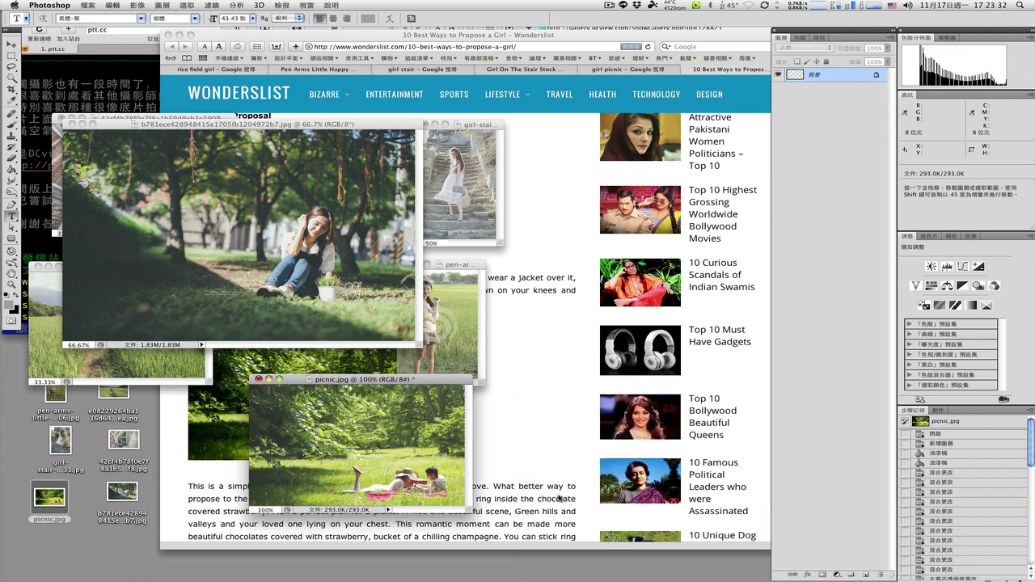
key("ctrl+l")
left_click_drag(547, 497, 446, 501)
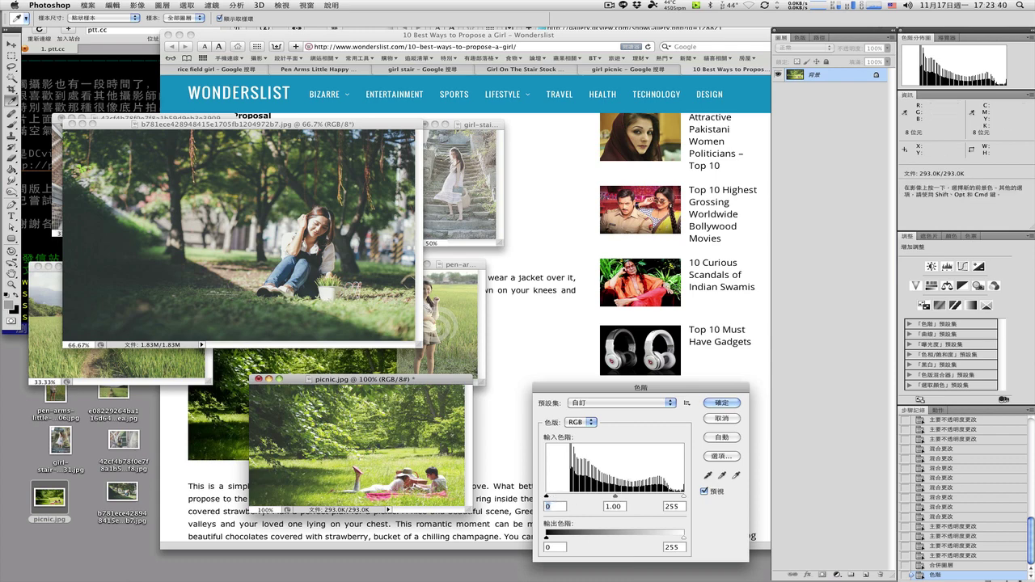
key("Escape")
key("t")
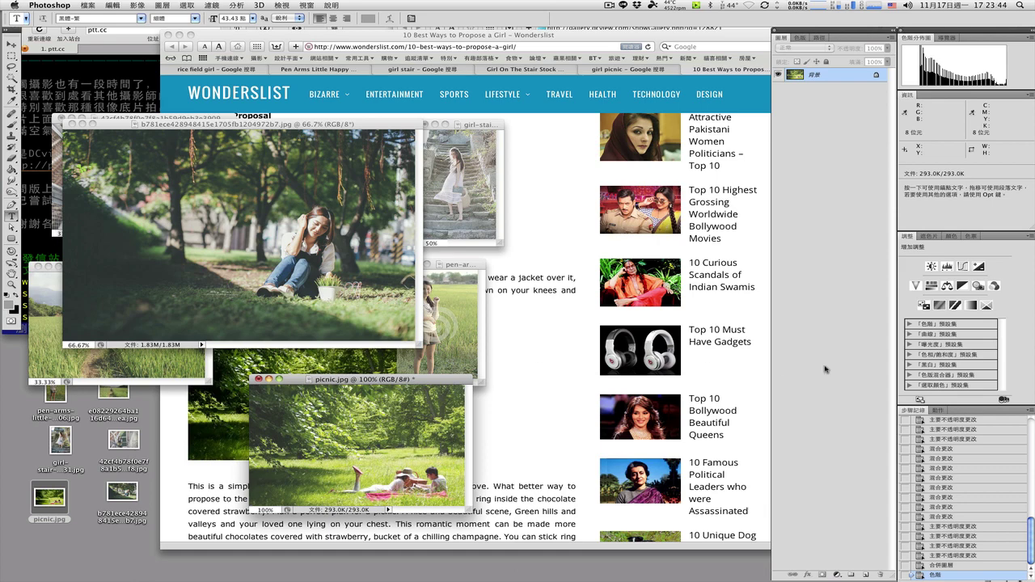
Step: Revert the picnic photo's history to the state before the Levels change and the layer merge
left_click(836, 575)
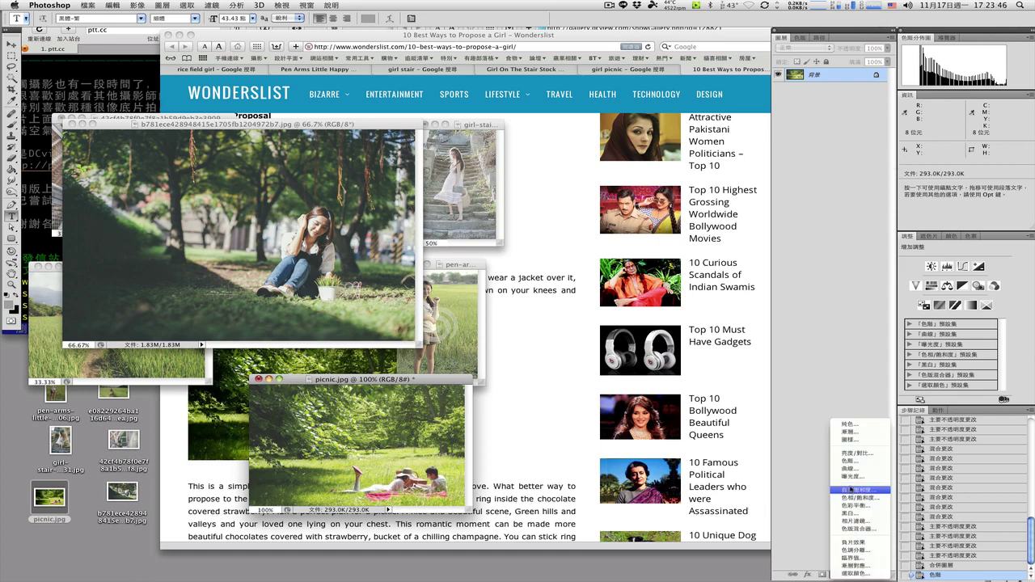
left_click(859, 470)
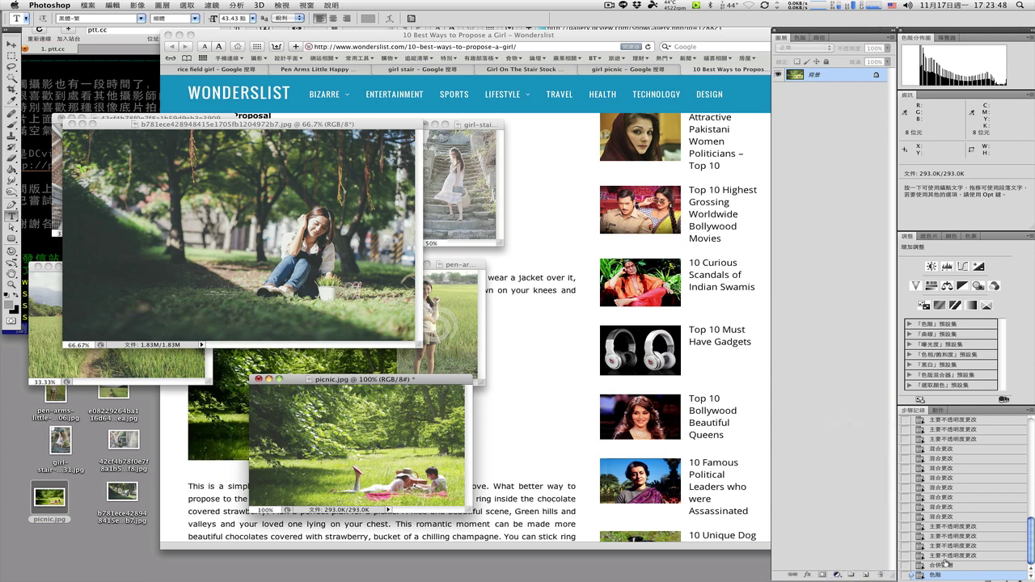
left_click(943, 565)
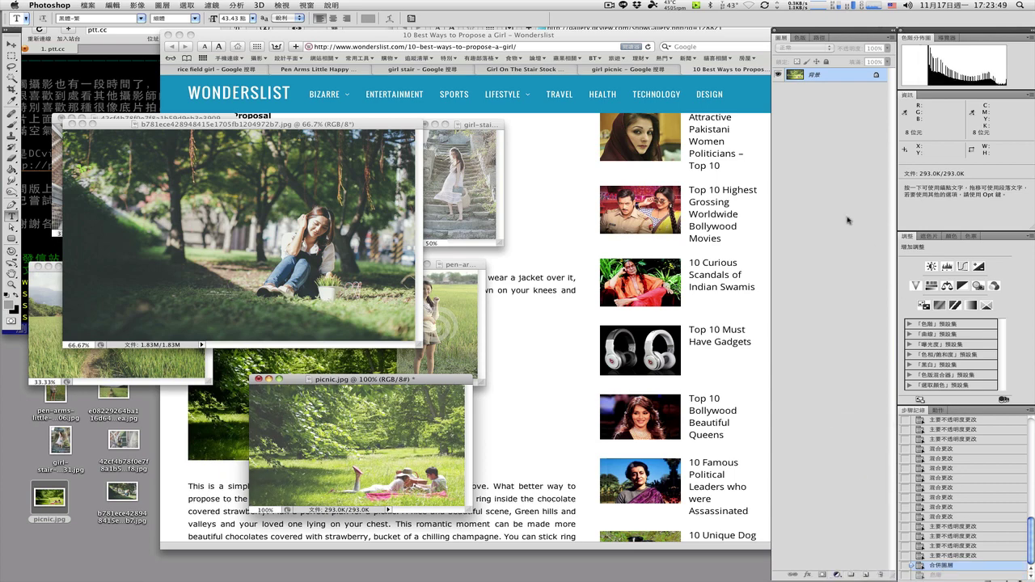
left_click(935, 555)
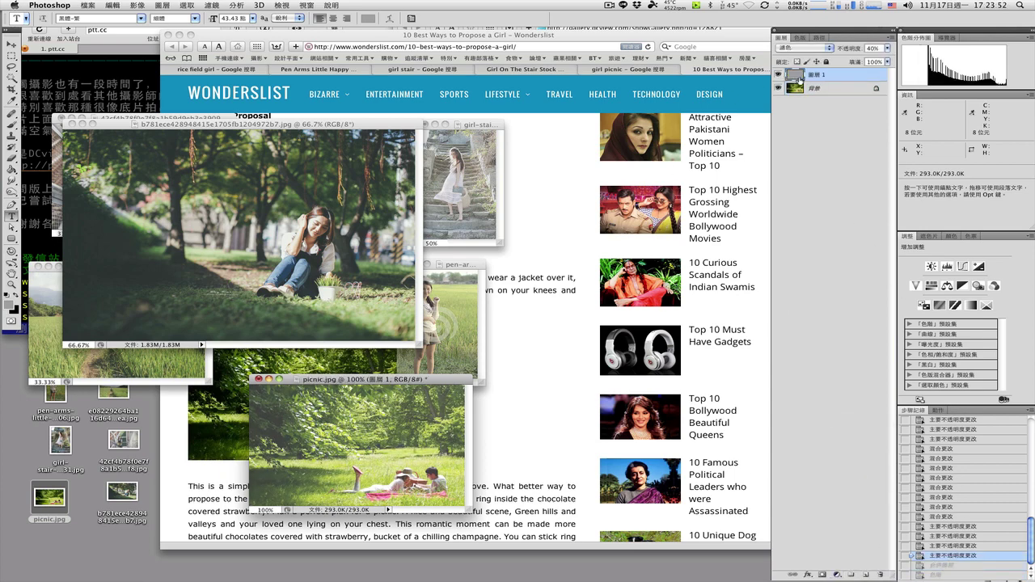
Step: Try opacities of 20%, 40% and 30% on the picnic photo's gray overlay layer, and settle on 35%
key("v")
key("2")
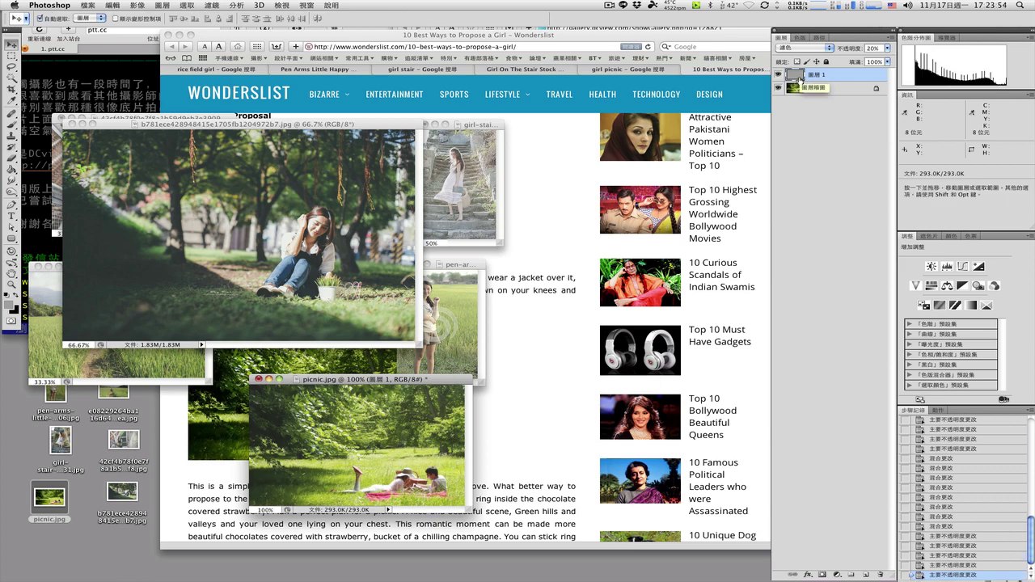
key("3")
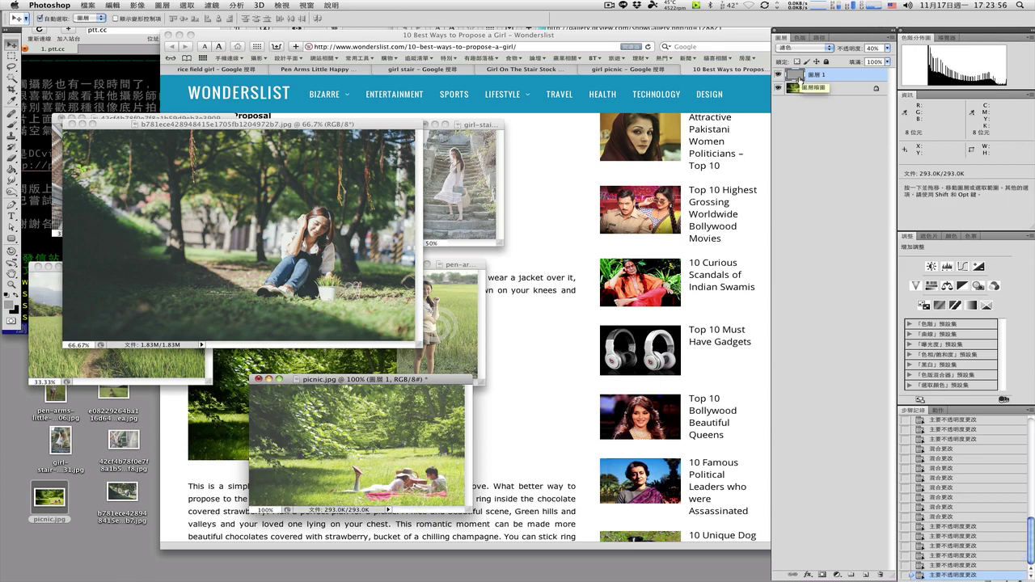
key("4")
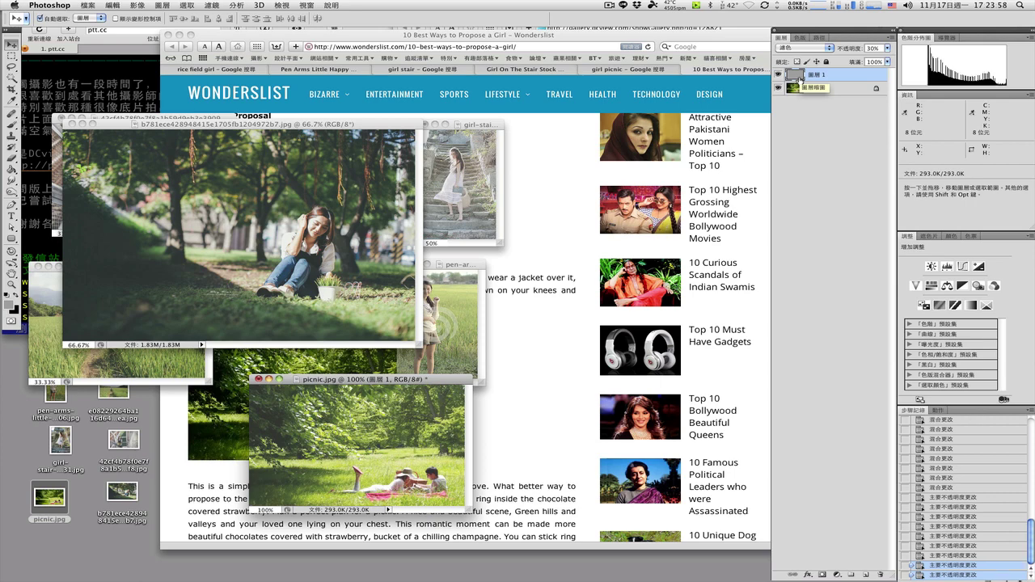
key("3")
key("5")
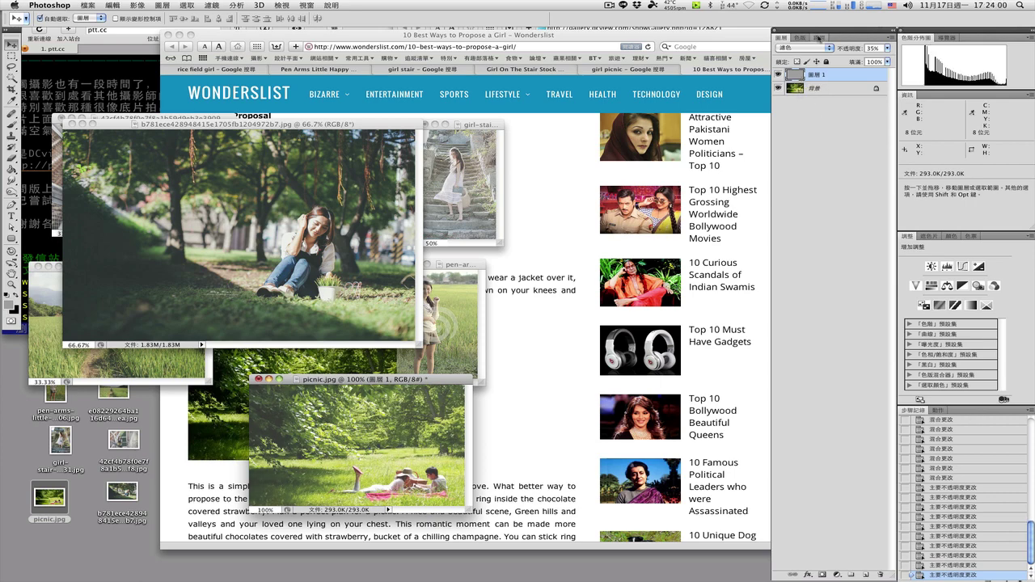
Step: Add a Hue/Saturation adjustment layer above the picnic photo's overlay and set its saturation to -30
left_click(838, 575)
left_click(861, 498)
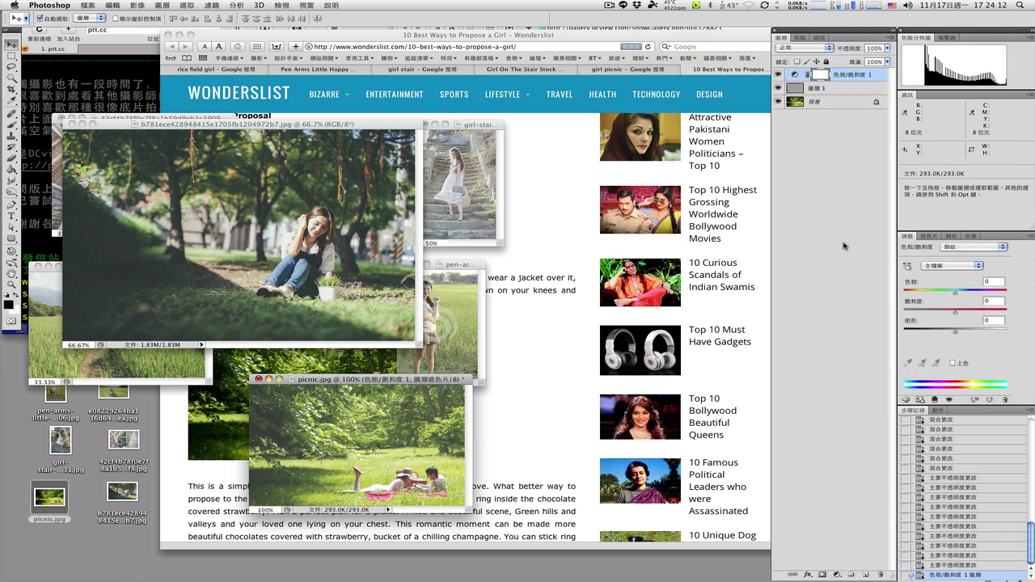
left_click_drag(955, 312, 951, 314)
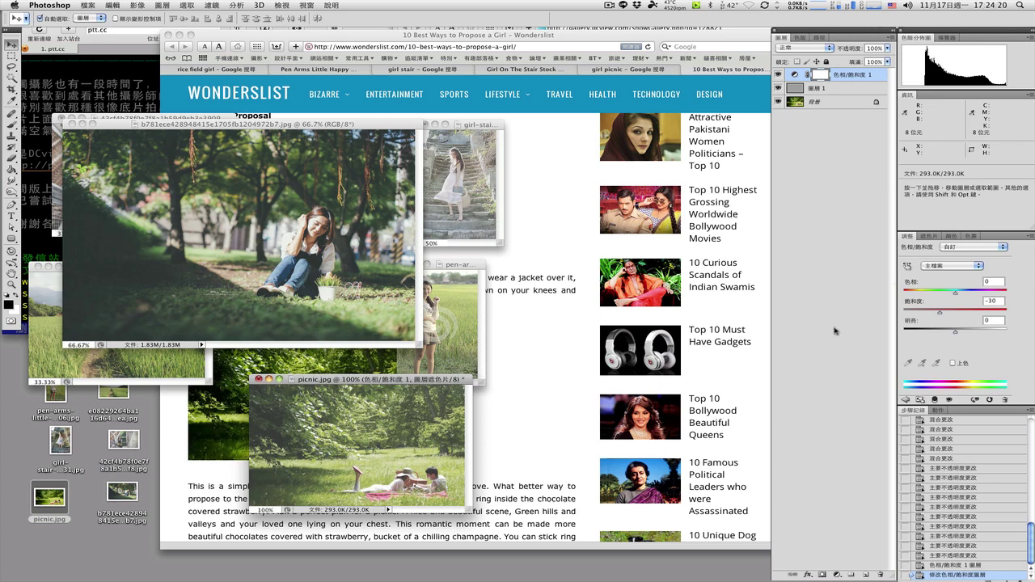
Step: Add a Levels adjustment layer to the picnic photo with output black at 6 and midtone input at 0.91
left_click(837, 573)
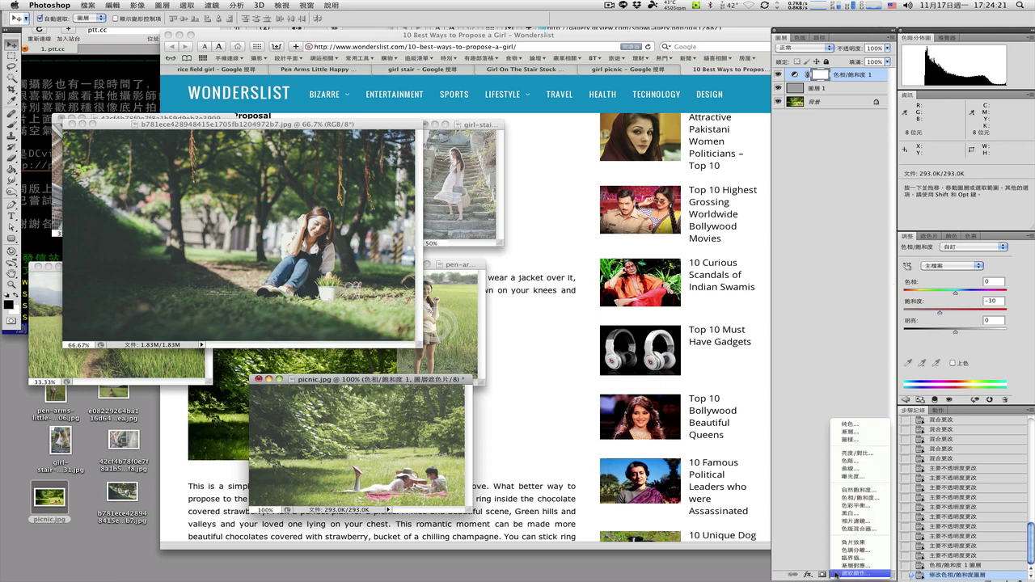
left_click(845, 468)
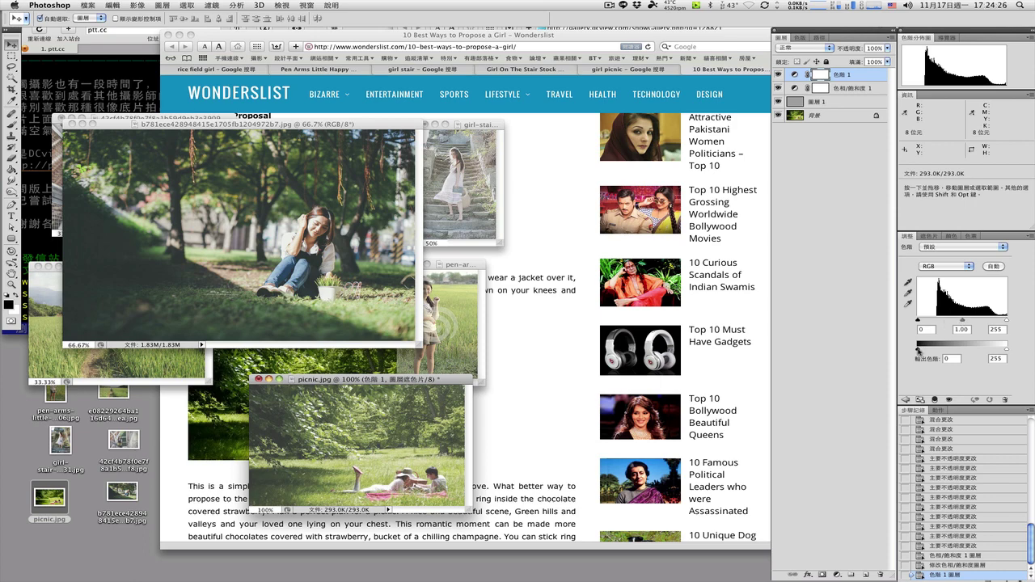
left_click_drag(917, 350, 919, 349)
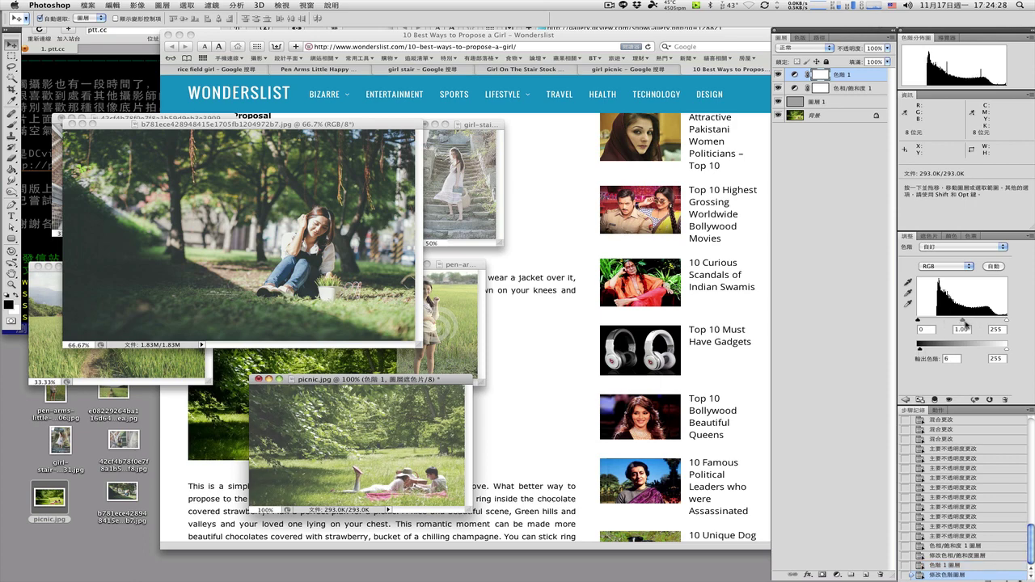
left_click_drag(964, 322, 963, 322)
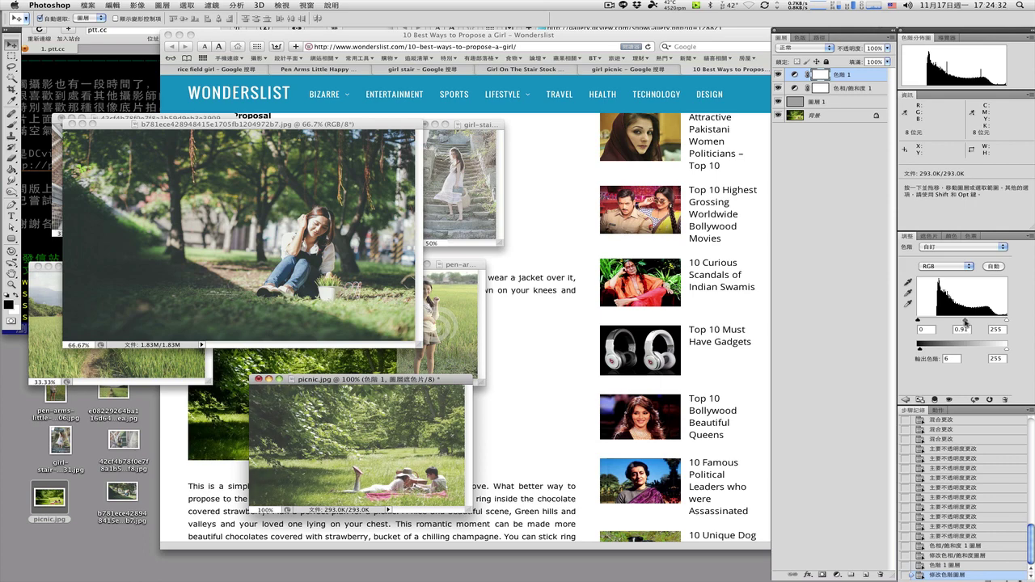